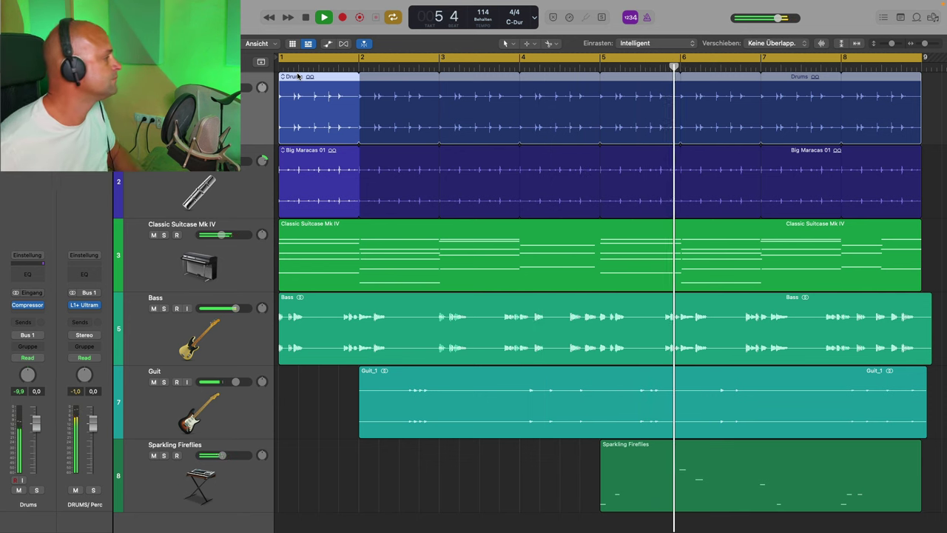
Step: Set the Big Maracas 01 channel volume to -5.9 dB and stop playback
{"action": "left_click", "coordinate": [169, 201]}
{"action": "left_click_drag", "start_coordinate": [31, 443], "coordinate": [35, 452]}
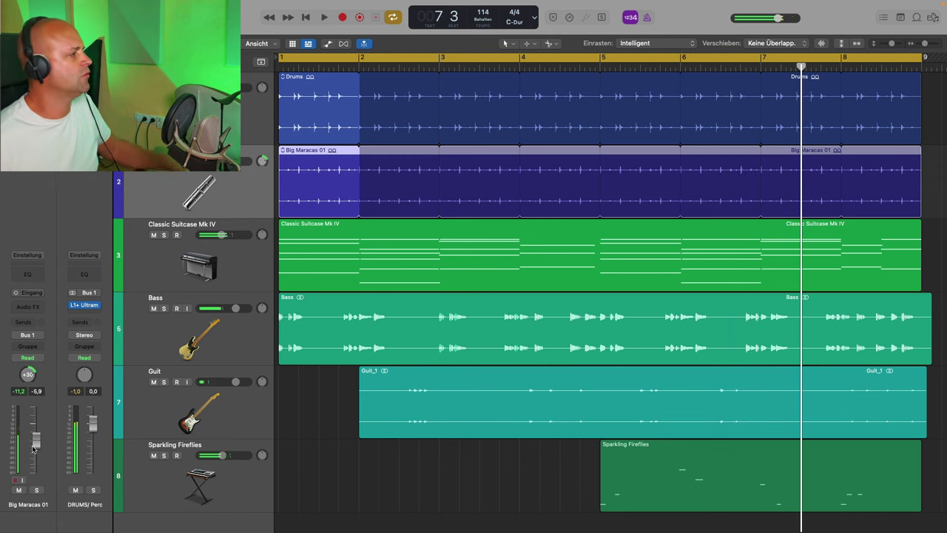
{"action": "key", "text": "space"}
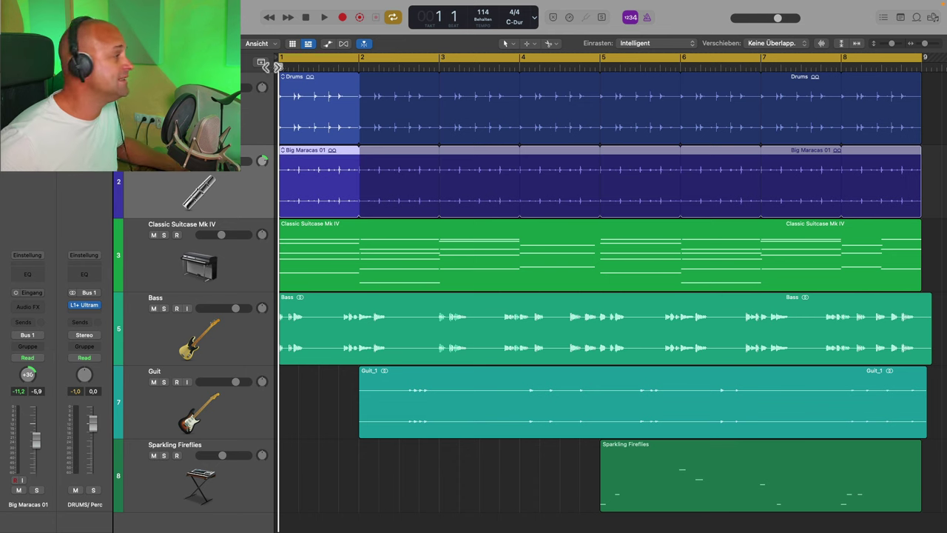
Step: Insert a stereo Pedalboard below the Compressor on the Drums track and add the Spin Box pedal to it
{"action": "left_click", "coordinate": [249, 126]}
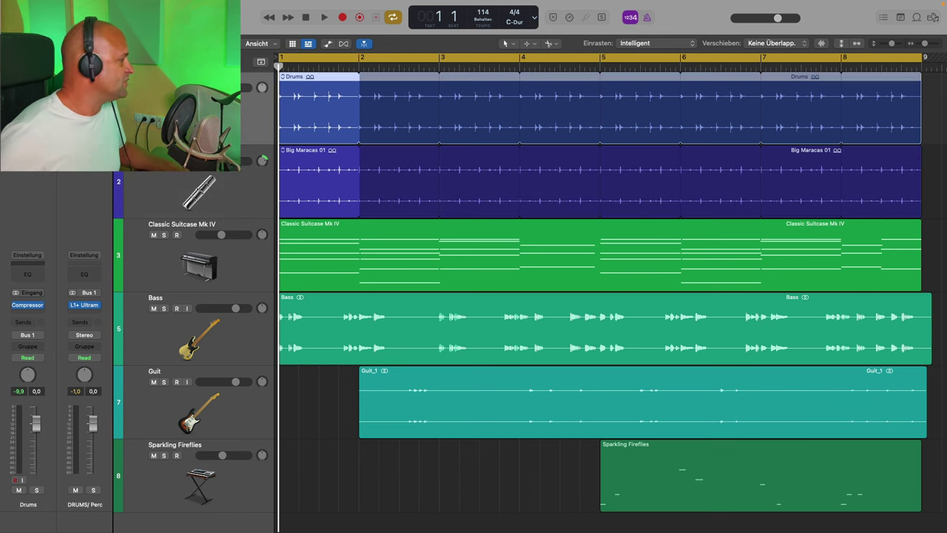
{"action": "left_click", "coordinate": [34, 308]}
{"action": "mouse_move", "coordinate": [62, 369]}
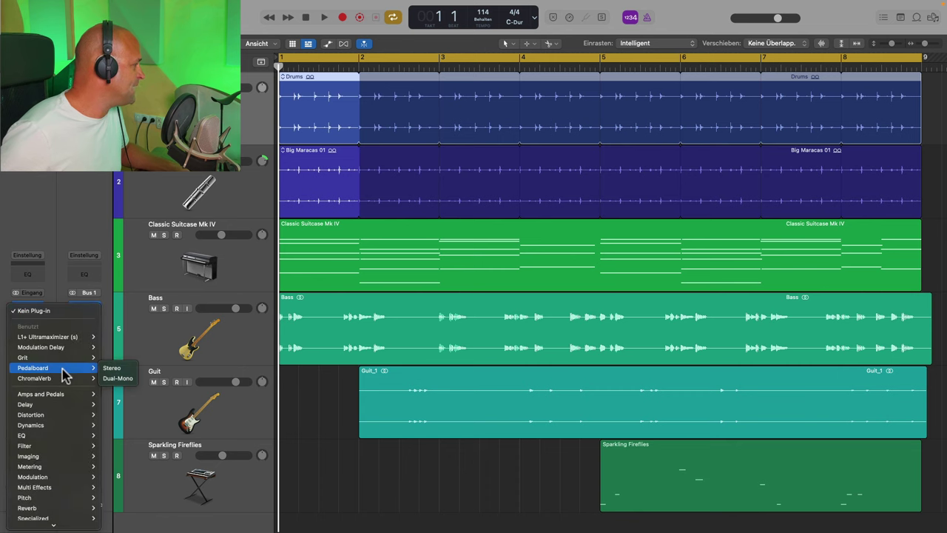
{"action": "left_click", "coordinate": [110, 368]}
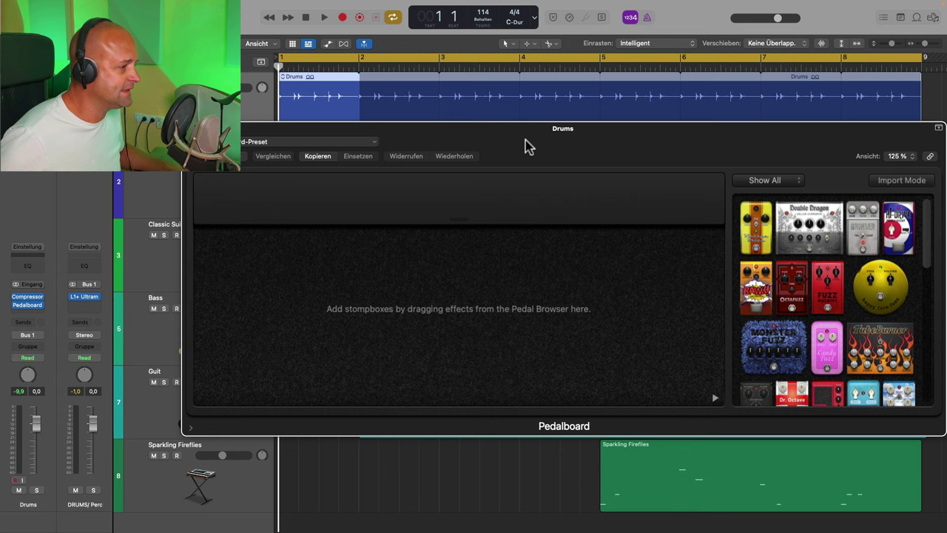
{"action": "scroll", "coordinate": [784, 296], "scroll_direction": "down", "scroll_amount": 10}
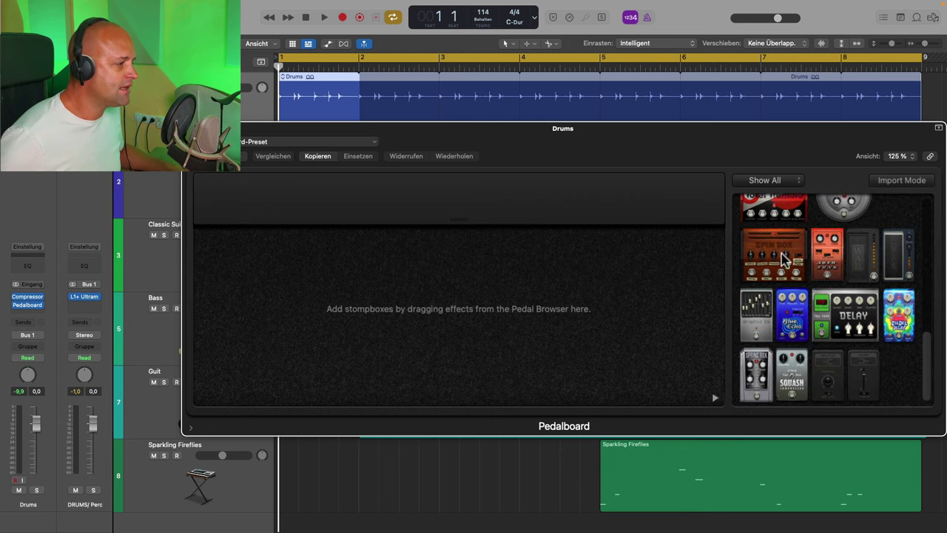
{"action": "left_click_drag", "start_coordinate": [784, 256], "coordinate": [270, 309]}
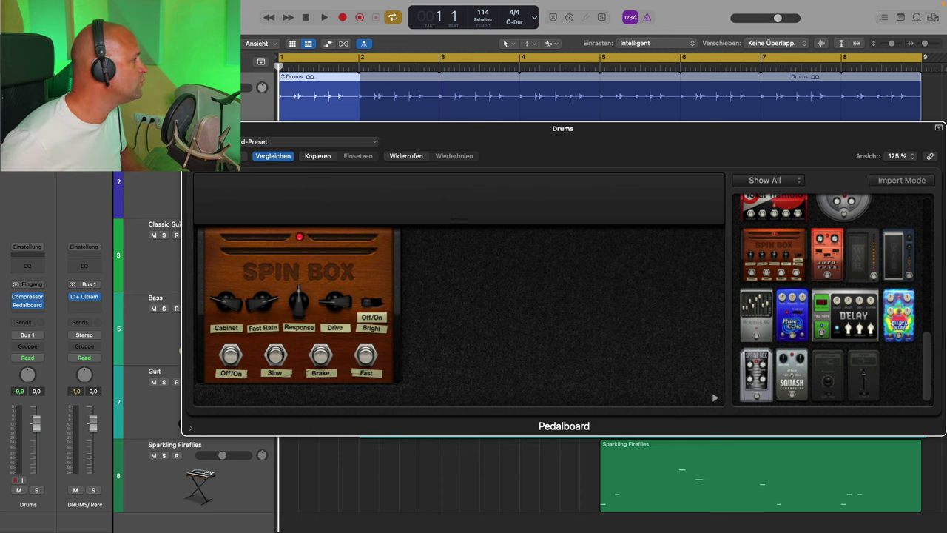
Step: Play the Drums track soloed while adjusting the Spin Box's Fast Rate and Drive
{"action": "key", "text": "s"}
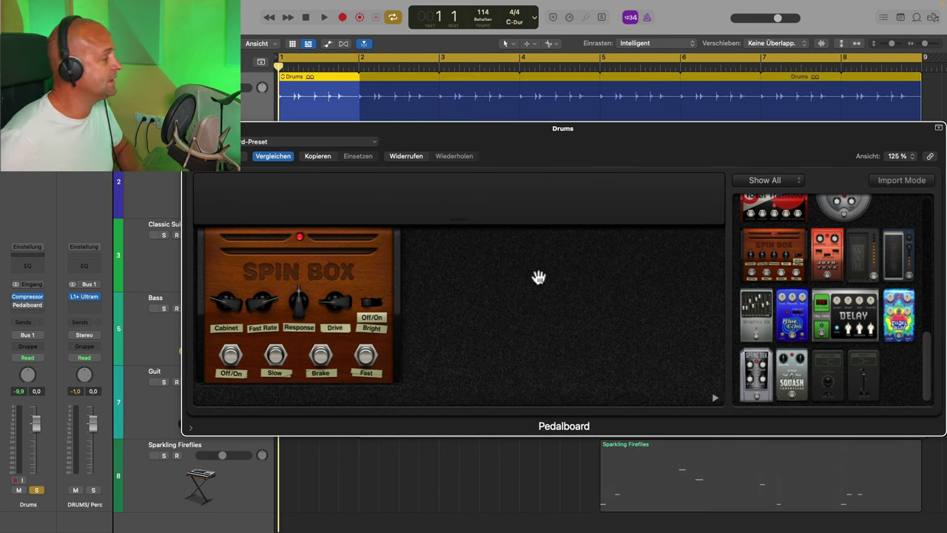
{"action": "key", "text": "space"}
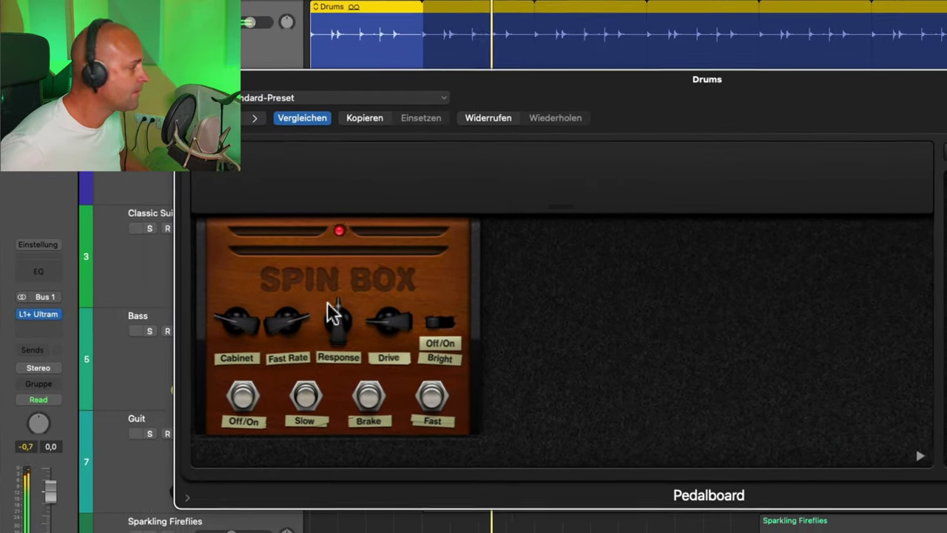
{"action": "left_click_drag", "start_coordinate": [288, 328], "coordinate": [307, 384]}
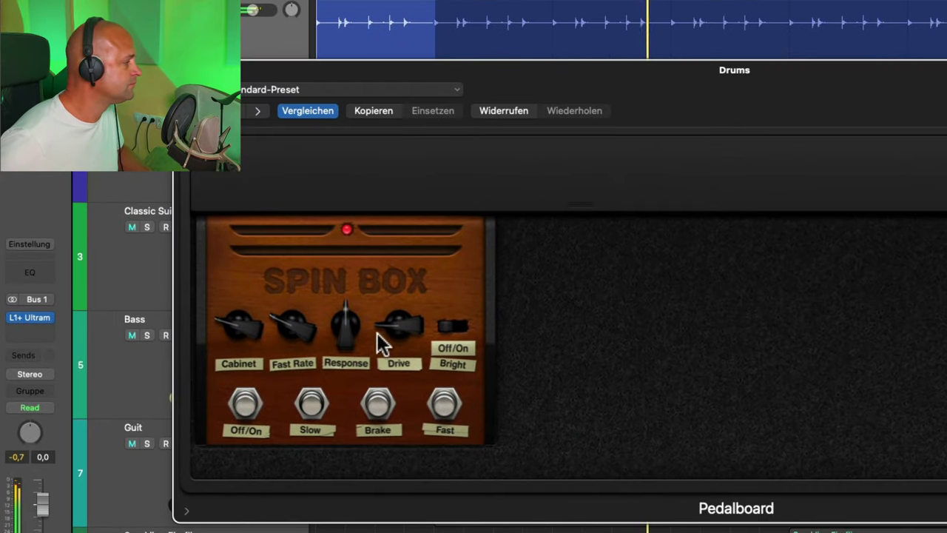
{"action": "left_click_drag", "start_coordinate": [377, 333], "coordinate": [380, 326]}
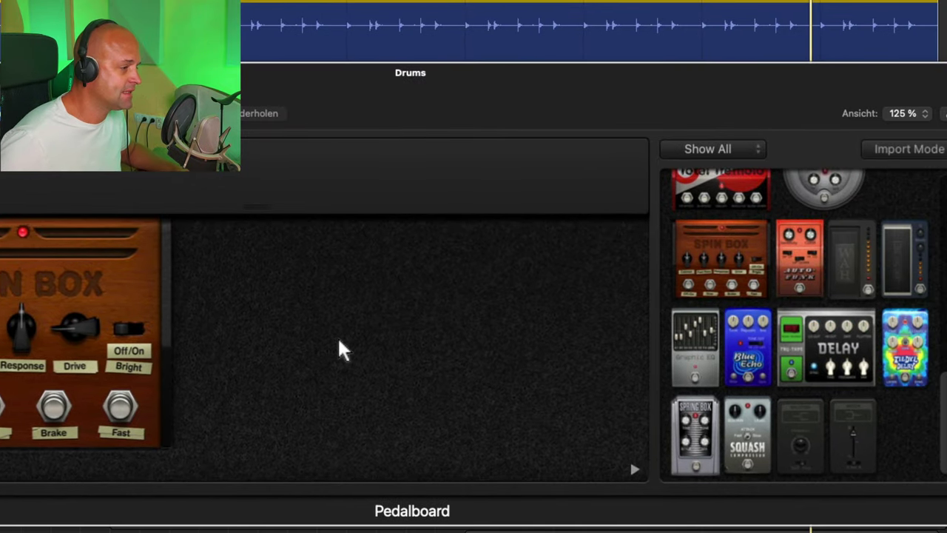
Step: Add the Mixer utility after the Spin Box and adjust its A/B blend between the dry and effect buses
{"action": "left_click_drag", "start_coordinate": [862, 429], "coordinate": [233, 347]}
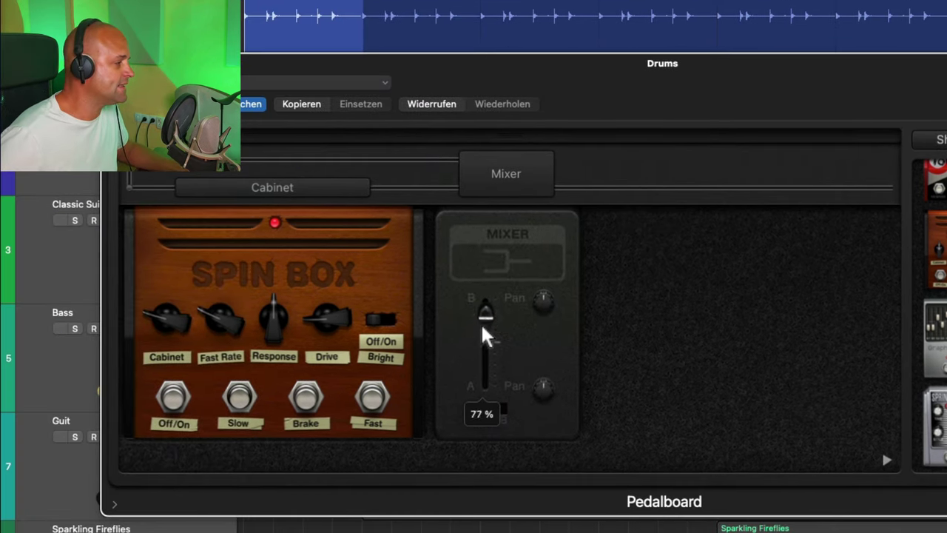
{"action": "left_click_drag", "start_coordinate": [482, 337], "coordinate": [483, 392]}
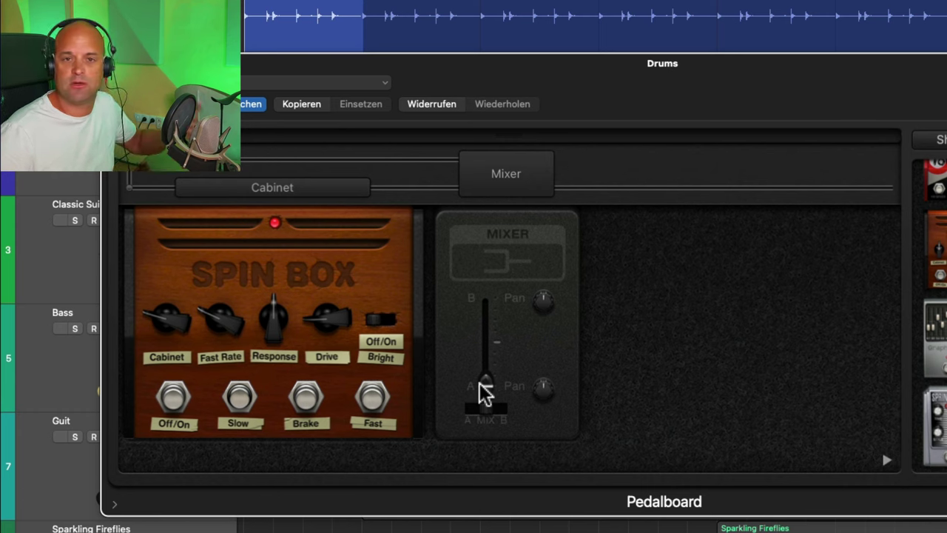
{"action": "left_click_drag", "start_coordinate": [485, 388], "coordinate": [497, 335]}
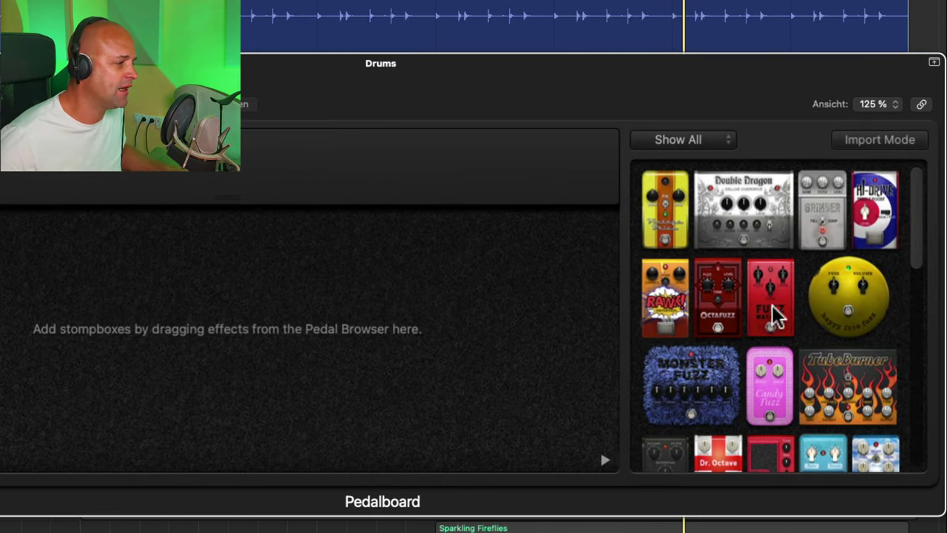
Step: Add the Grit pedal to the second, empty Pedalboard on the Drums track and lower its volume for playback
{"action": "scroll", "coordinate": [774, 313], "scroll_direction": "down", "scroll_amount": 3}
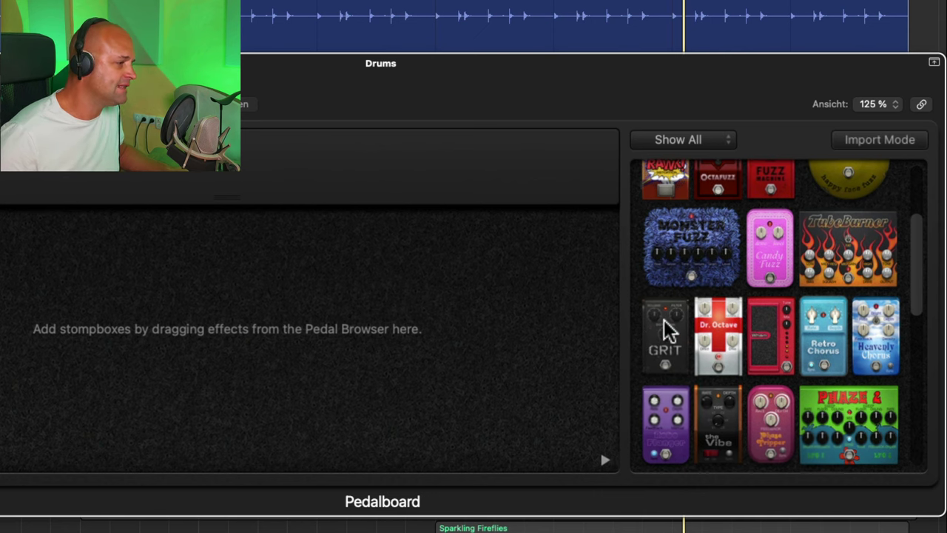
{"action": "left_click_drag", "start_coordinate": [363, 299], "coordinate": [115, 326]}
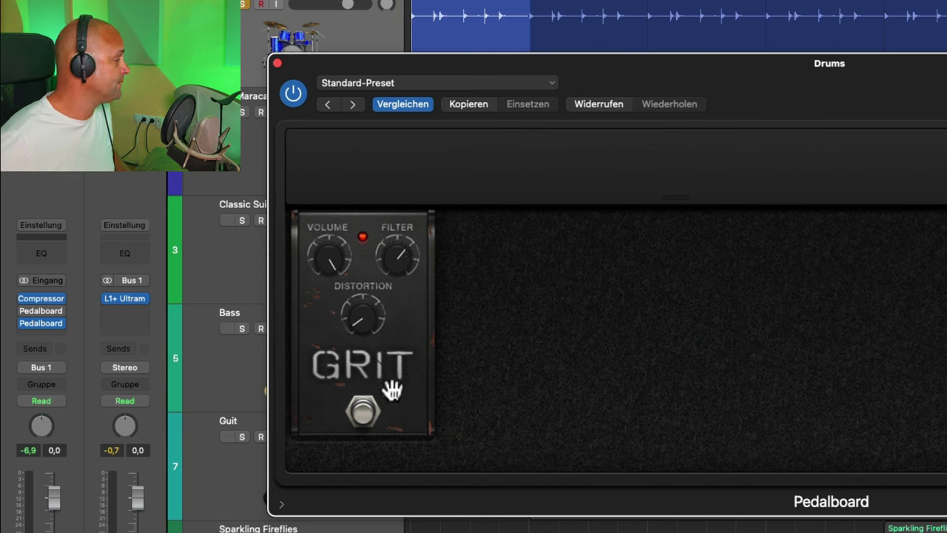
{"action": "left_click_drag", "start_coordinate": [337, 353], "coordinate": [333, 345]}
{"action": "key", "text": "space"}
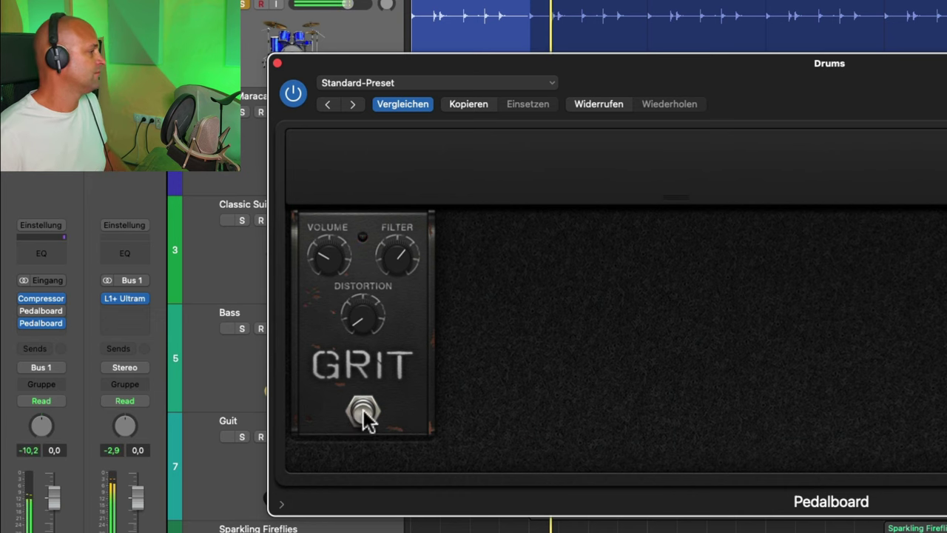
Step: Compare the Grit pedal bypassed and active while setting its filter to 1600 Hz and a low distortion amount
{"action": "left_click", "coordinate": [362, 412]}
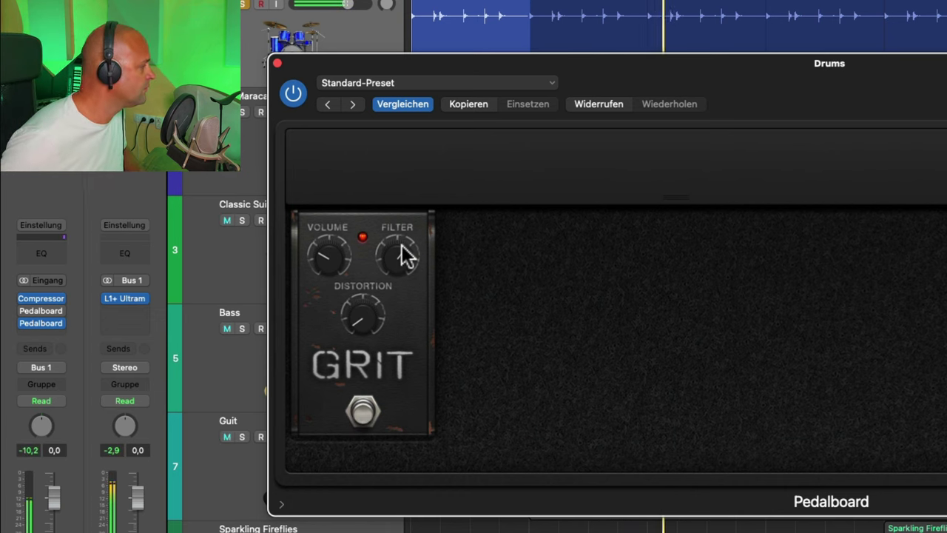
{"action": "left_click_drag", "start_coordinate": [398, 250], "coordinate": [396, 275]}
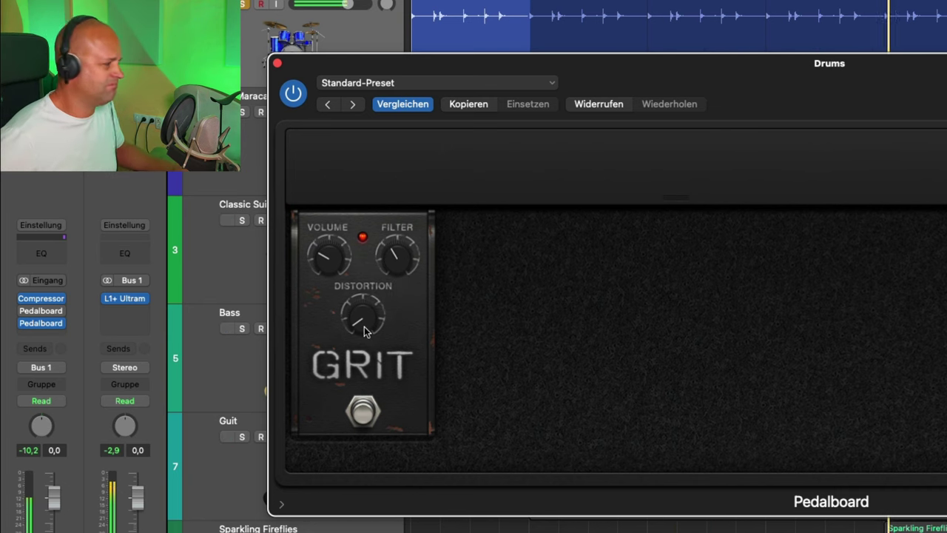
{"action": "left_click_drag", "start_coordinate": [364, 330], "coordinate": [354, 320]}
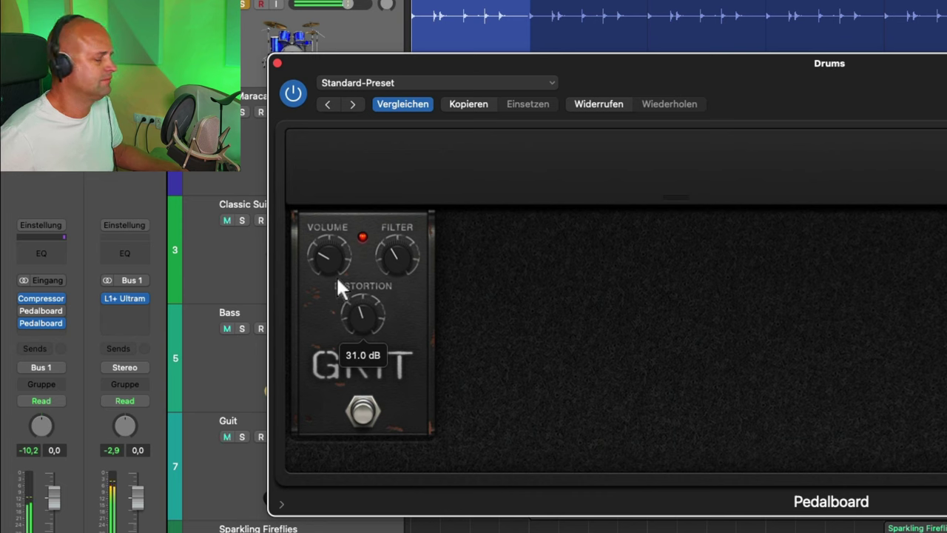
{"action": "left_click_drag", "start_coordinate": [337, 282], "coordinate": [336, 313]}
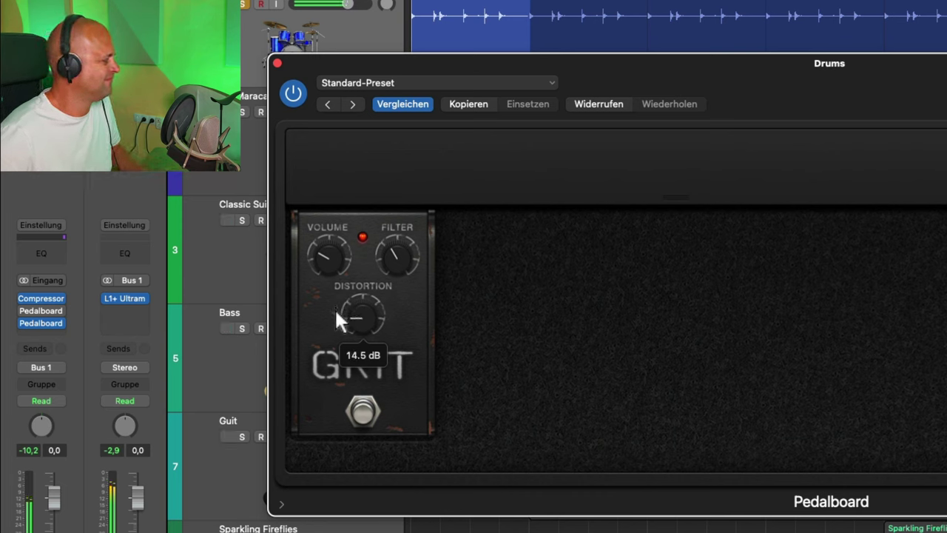
{"action": "left_click_drag", "start_coordinate": [401, 265], "coordinate": [370, 236]}
{"action": "left_click_drag", "start_coordinate": [360, 318], "coordinate": [360, 328]}
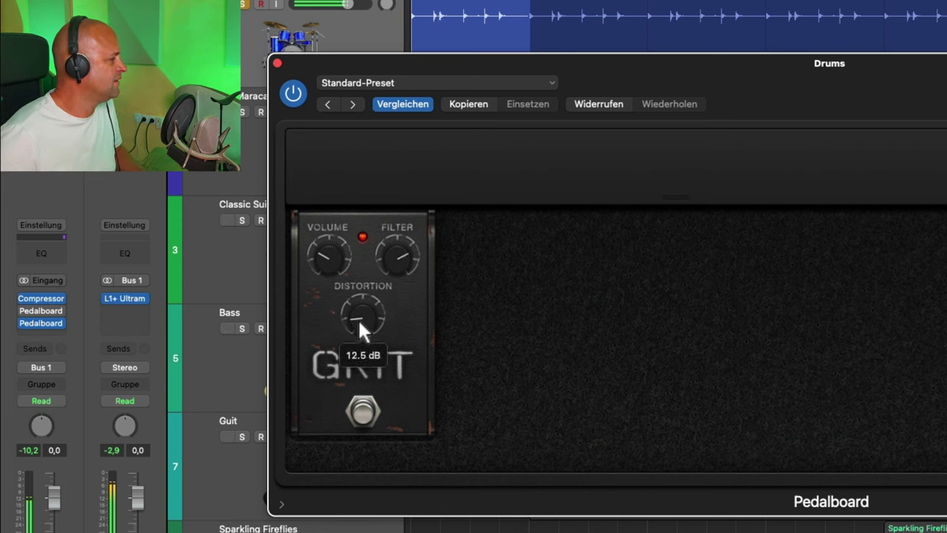
{"action": "left_click_drag", "start_coordinate": [395, 258], "coordinate": [399, 324]}
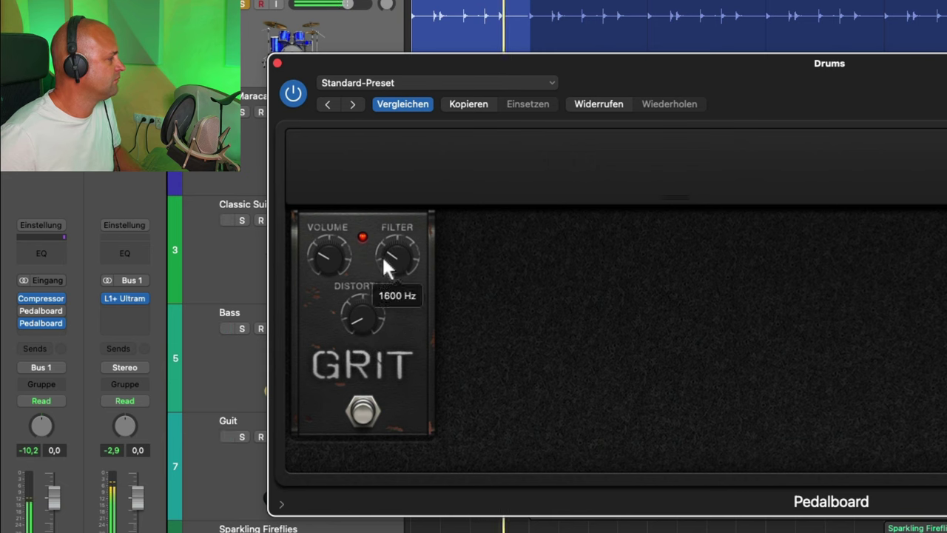
{"action": "left_click", "coordinate": [361, 412]}
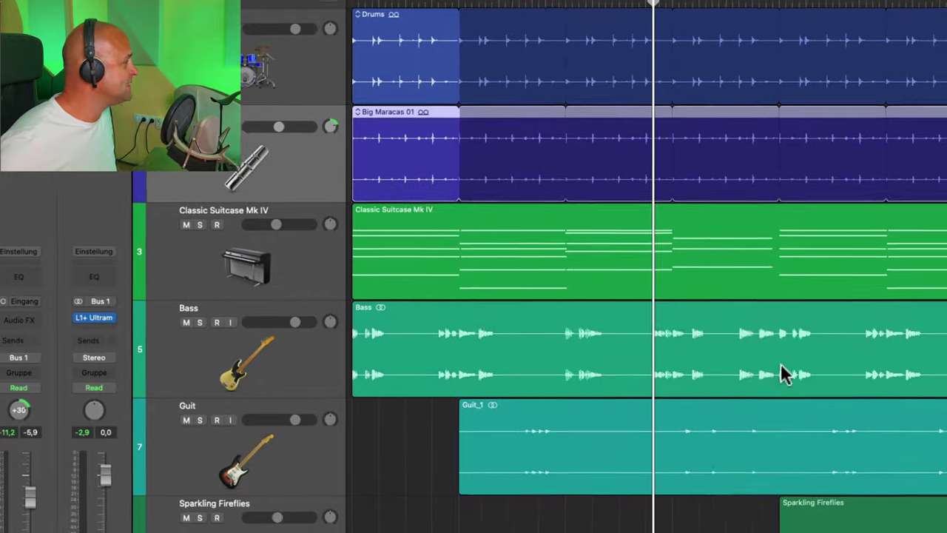
Step: Solo the Big Maracas 01 track and play it from the start of the project
{"action": "key", "text": "ctrl+s"}
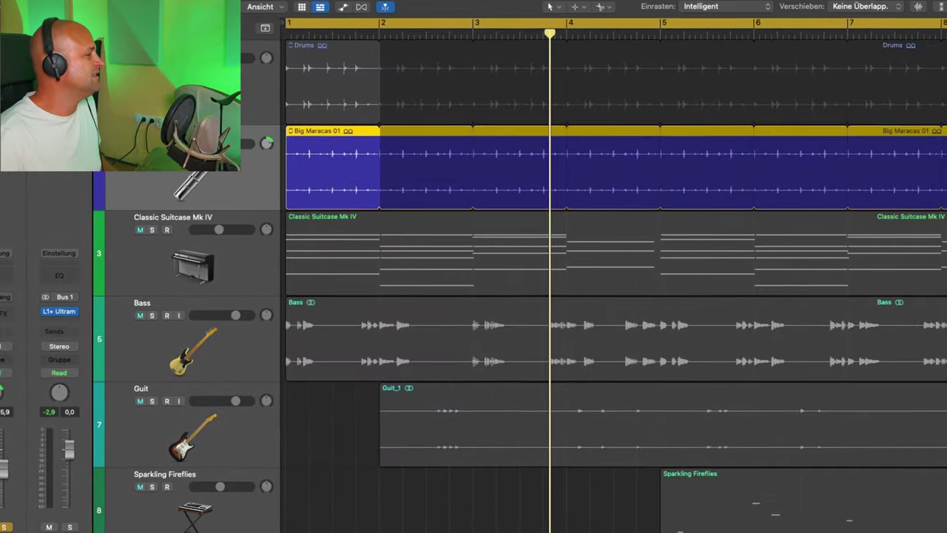
{"action": "key", "text": "Return"}
{"action": "key", "text": "space"}
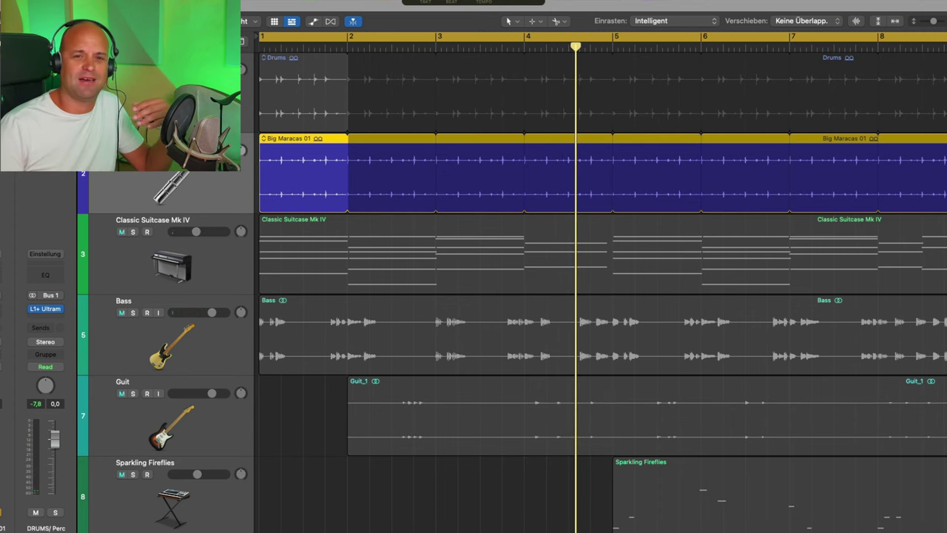
Step: Insert a Pedalboard on the Big Maracas 01 track and add the Robo Flanger pedal to it
{"action": "left_click", "coordinate": [2, 322]}
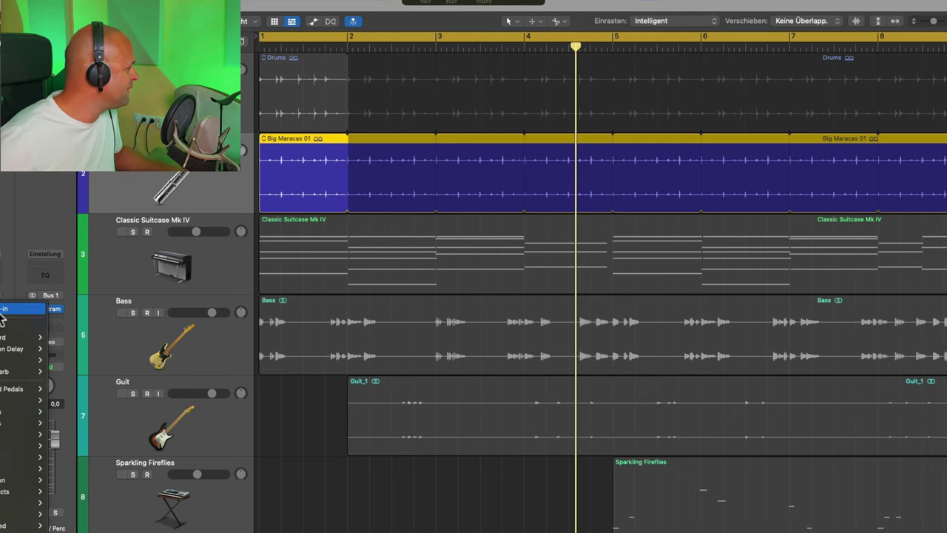
{"action": "left_click", "coordinate": [58, 337]}
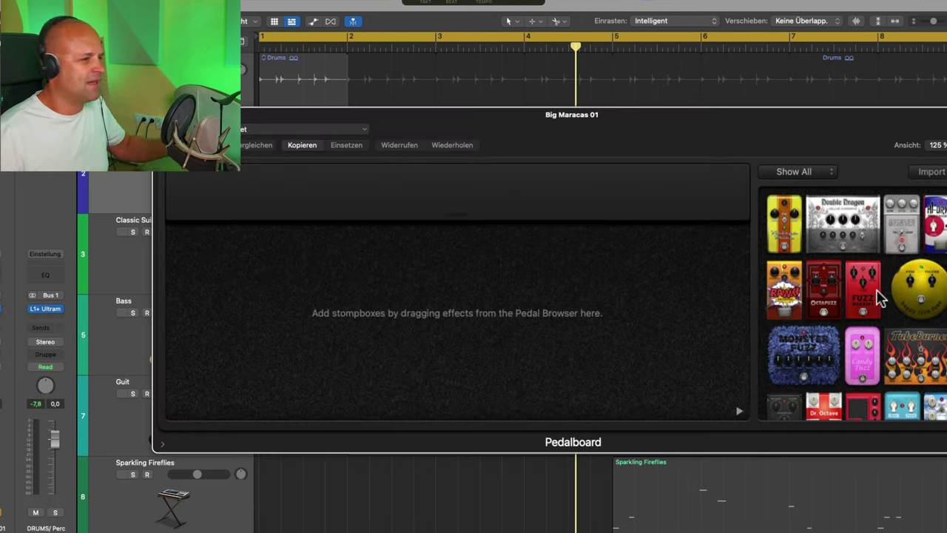
{"action": "mouse_move", "coordinate": [879, 296]}
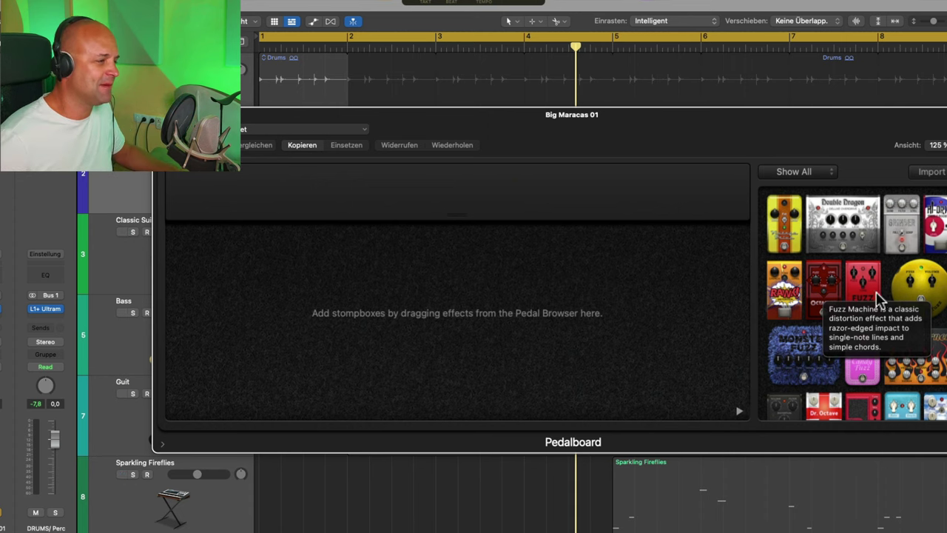
{"action": "scroll", "coordinate": [878, 296], "scroll_direction": "down", "scroll_amount": 6}
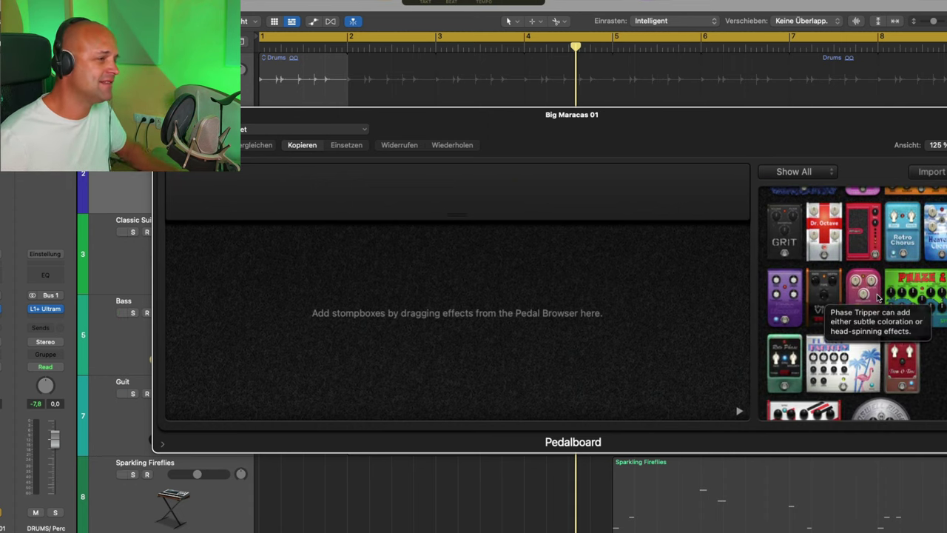
{"action": "mouse_move", "coordinate": [887, 356]}
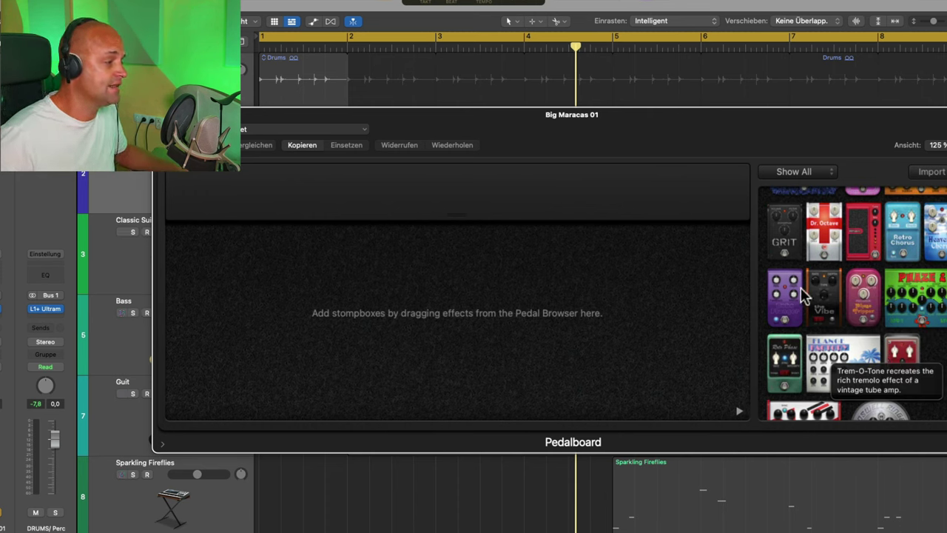
{"action": "left_click_drag", "start_coordinate": [803, 295], "coordinate": [281, 320]}
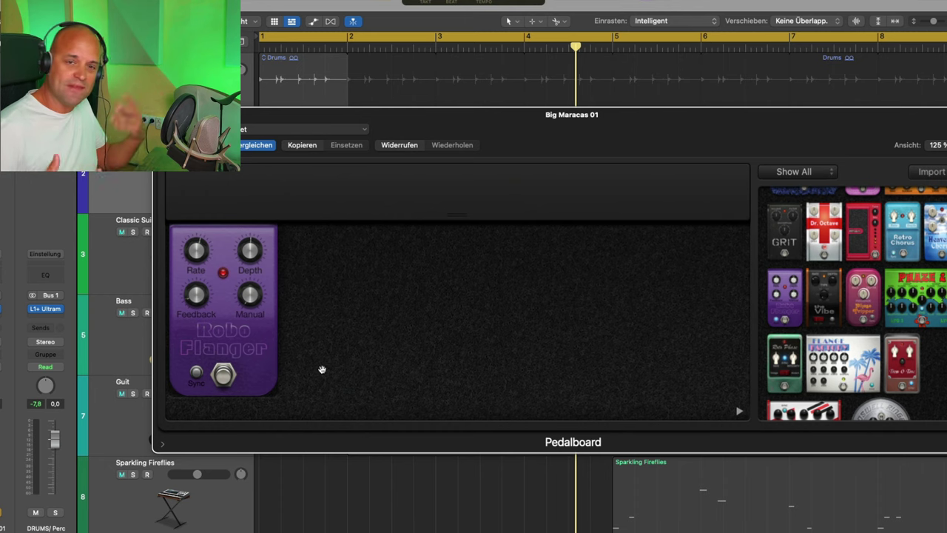
Step: Compare the Robo Flanger bypassed and active, and adjust its Manual, Feedback (about 28%) and Depth
{"action": "left_click", "coordinate": [224, 377]}
{"action": "left_click", "coordinate": [225, 377]}
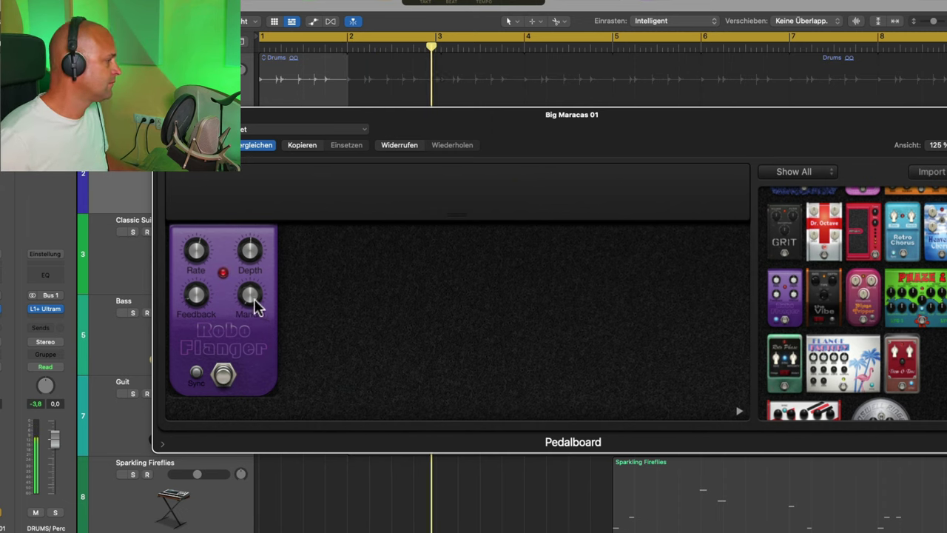
{"action": "left_click_drag", "start_coordinate": [251, 296], "coordinate": [204, 259]}
{"action": "left_click_drag", "start_coordinate": [198, 303], "coordinate": [186, 262]}
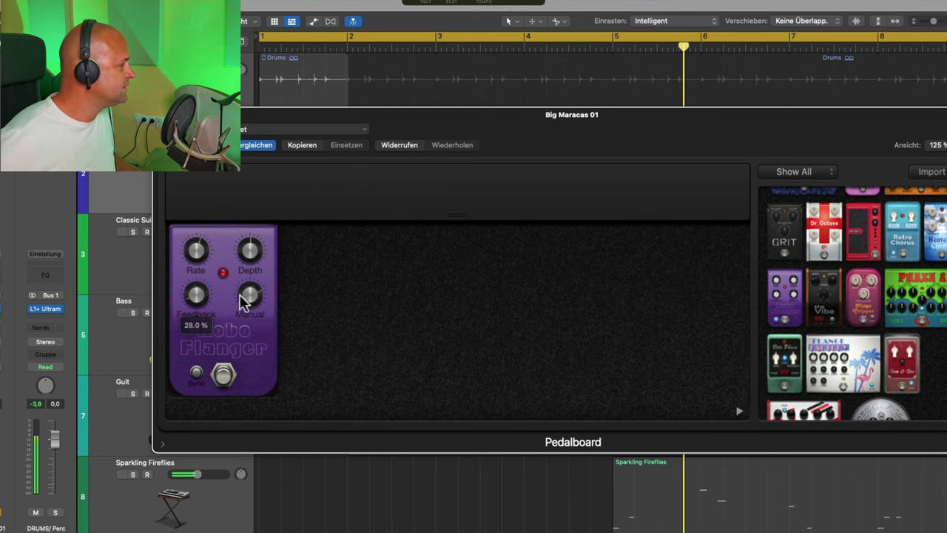
{"action": "left_click_drag", "start_coordinate": [250, 250], "coordinate": [246, 286]}
Step: Add a Mixer after the Robo Flanger on the maracas pedalboard, followed by a Phase Tripper pedal
{"action": "scroll", "coordinate": [899, 388], "scroll_direction": "down", "scroll_amount": 5}
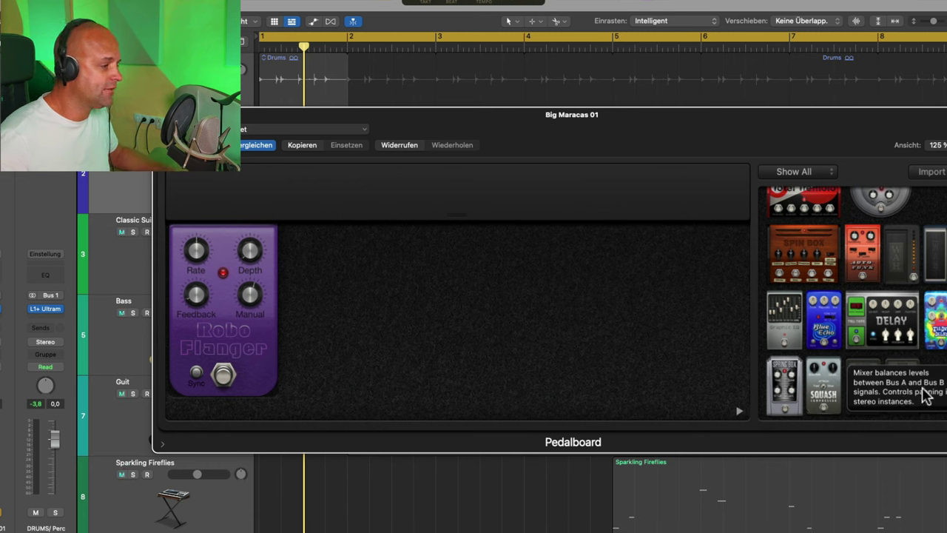
{"action": "left_click_drag", "start_coordinate": [908, 383], "coordinate": [338, 304]}
{"action": "key", "text": "space"}
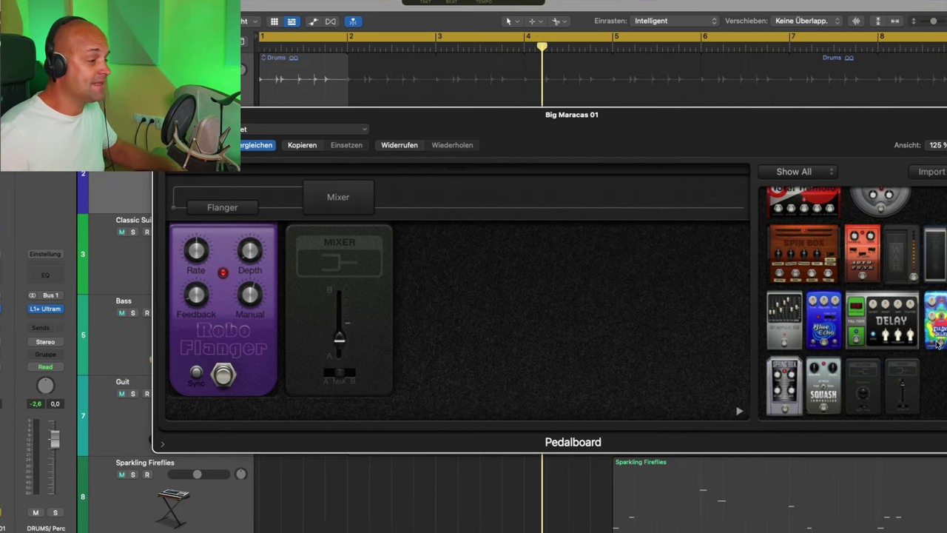
{"action": "scroll", "coordinate": [933, 342], "scroll_direction": "up", "scroll_amount": 5}
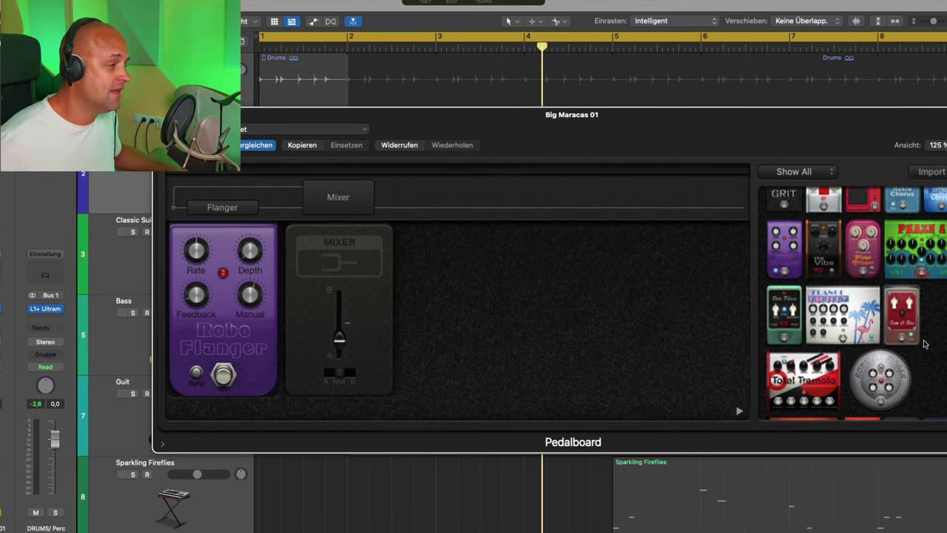
{"action": "left_click_drag", "start_coordinate": [868, 265], "coordinate": [477, 337]}
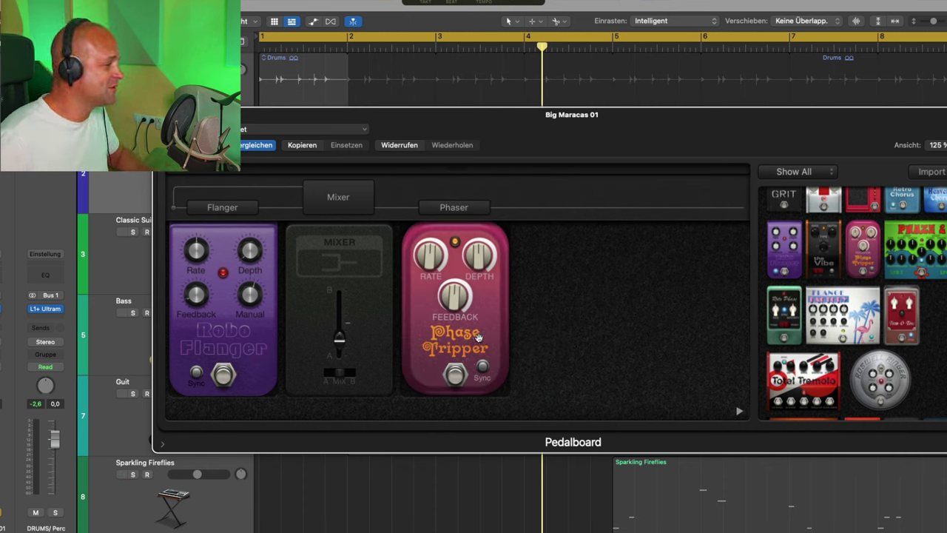
Step: Compare the Phase Tripper bypassed and active during playback, and adjust its Rate, Feedback and Depth, with Depth at about 76%
{"action": "key", "text": "space"}
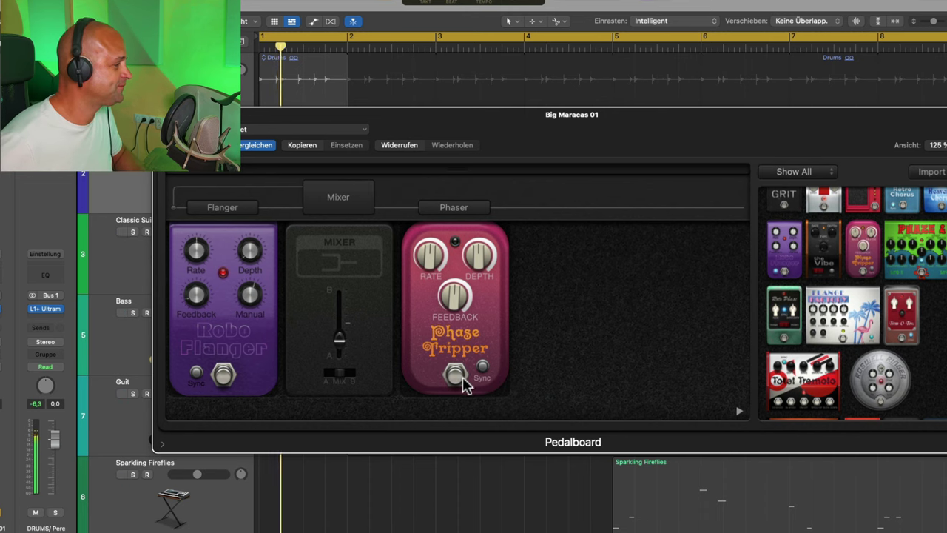
{"action": "left_click", "coordinate": [461, 378]}
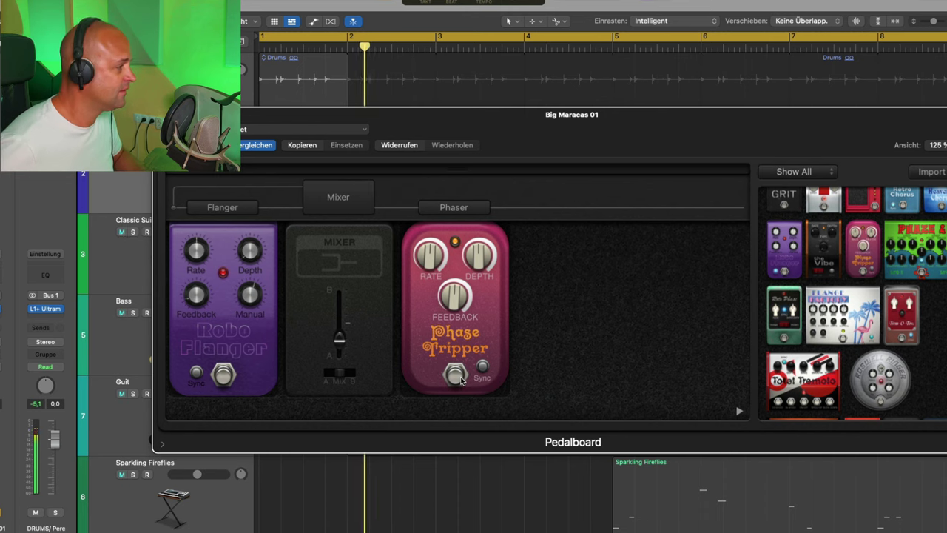
{"action": "mouse_move", "coordinate": [428, 262]}
{"action": "left_click_drag", "start_coordinate": [429, 268], "coordinate": [429, 245]}
{"action": "left_click_drag", "start_coordinate": [482, 267], "coordinate": [478, 244]}
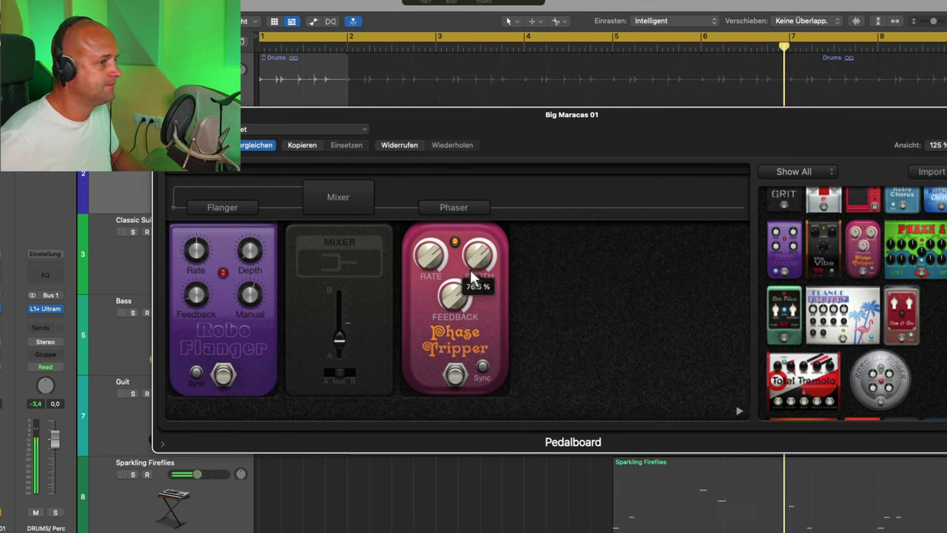
{"action": "mouse_move", "coordinate": [419, 255]}
{"action": "left_click_drag", "start_coordinate": [419, 255], "coordinate": [421, 231]}
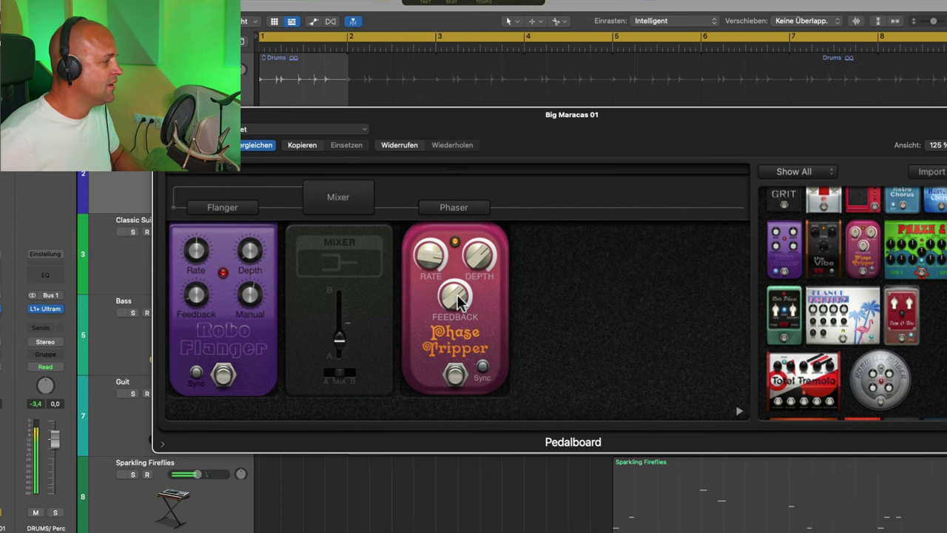
Step: Add a Graphic EQ pedal after the Phase Tripper and lower its upper bands progressively towards 6.4 kHz
{"action": "scroll", "coordinate": [769, 345], "scroll_direction": "down", "scroll_amount": 5}
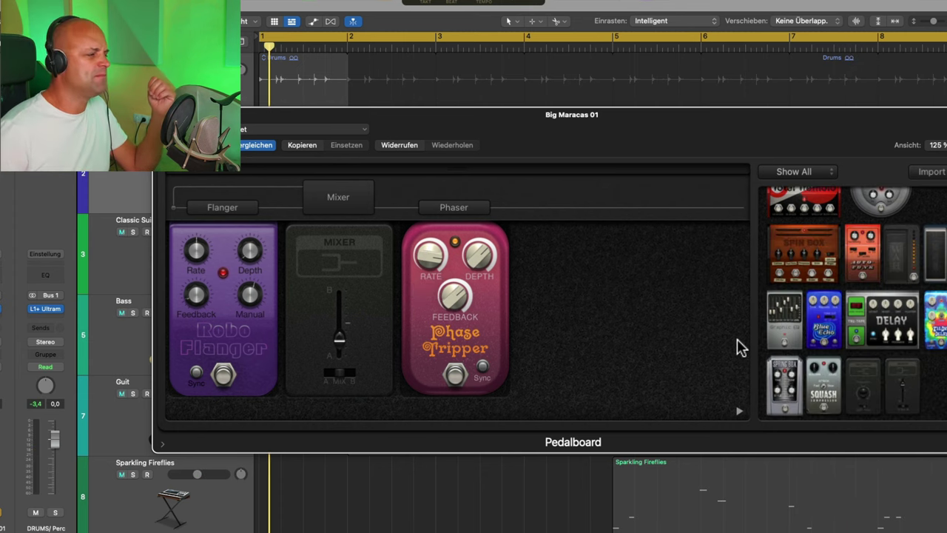
{"action": "left_click_drag", "start_coordinate": [788, 331], "coordinate": [573, 322]}
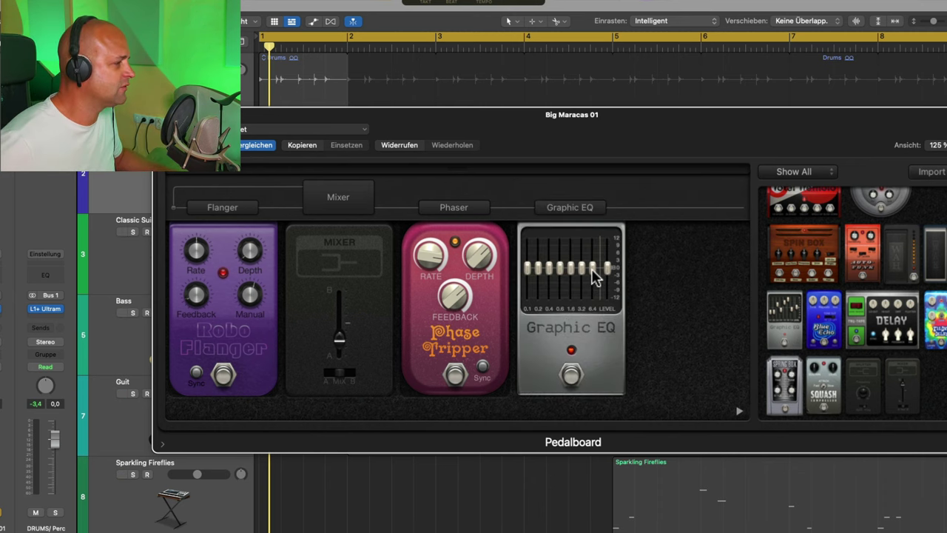
{"action": "left_click_drag", "start_coordinate": [581, 267], "coordinate": [592, 290]}
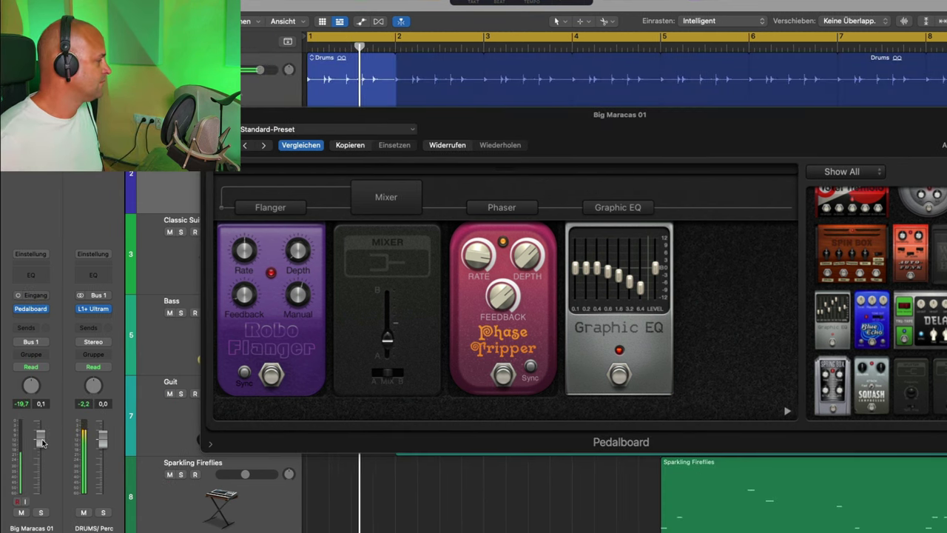
Step: Balance the Big Maracas 01 track in the mix by setting its volume to -1.5 dB and its pan to +38
{"action": "left_click_drag", "start_coordinate": [42, 443], "coordinate": [41, 424]}
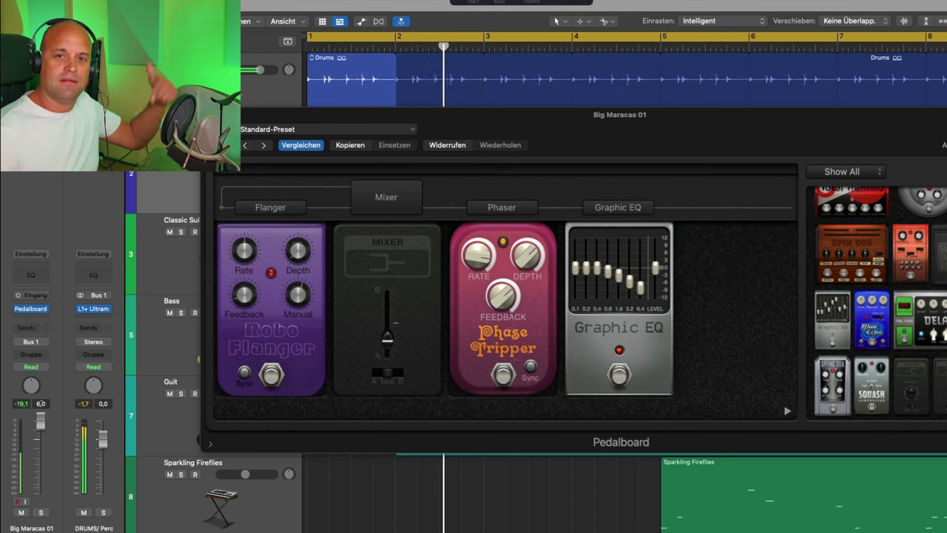
{"action": "left_click_drag", "start_coordinate": [41, 421], "coordinate": [40, 447]}
{"action": "left_click_drag", "start_coordinate": [31, 385], "coordinate": [31, 364]}
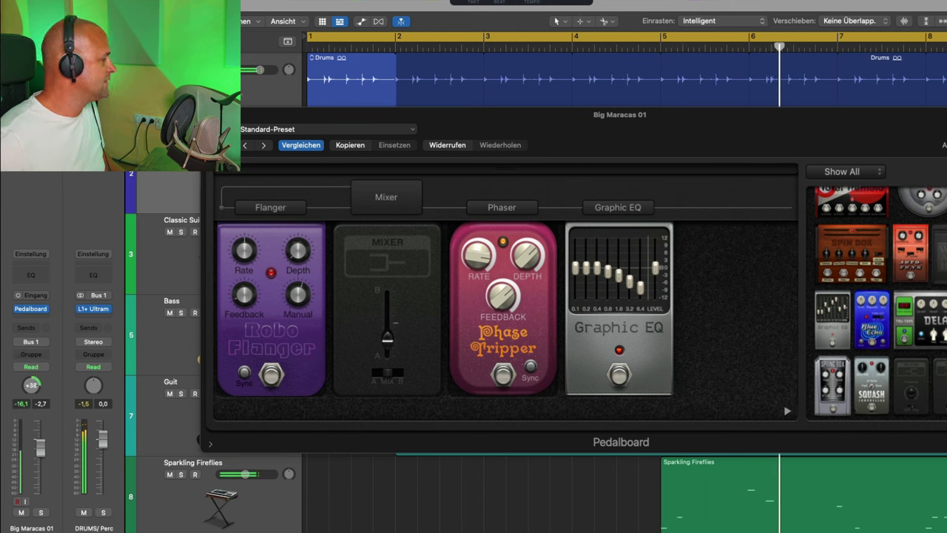
{"action": "left_click_drag", "start_coordinate": [40, 449], "coordinate": [40, 444]}
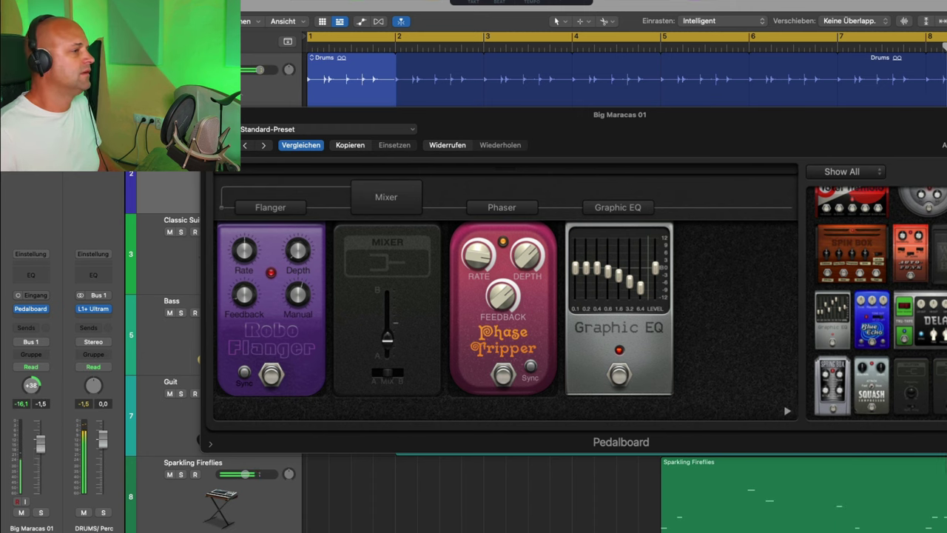
{"action": "key", "text": "space"}
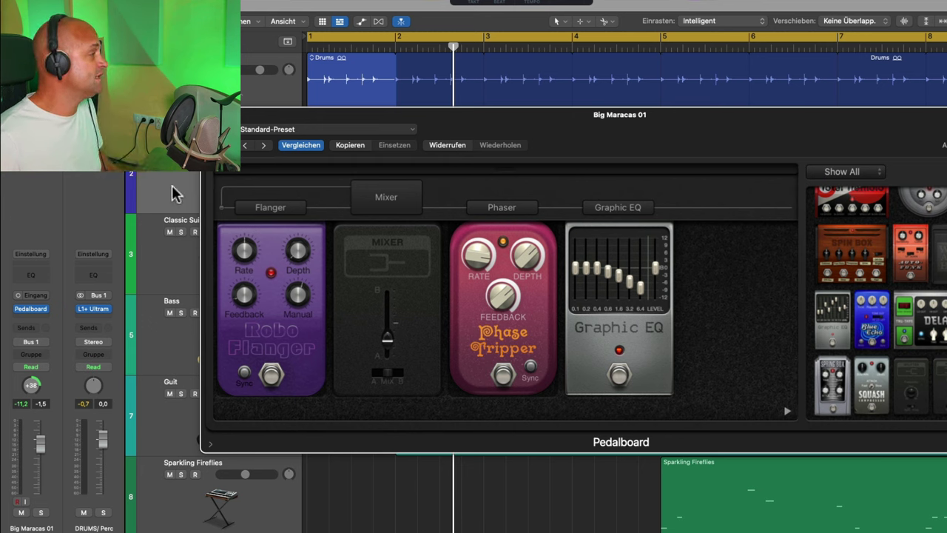
Step: Play the mix from the start and compare it with Big Maracas 01 muted and unmuted
{"action": "key", "text": "Return"}
{"action": "key", "text": "space"}
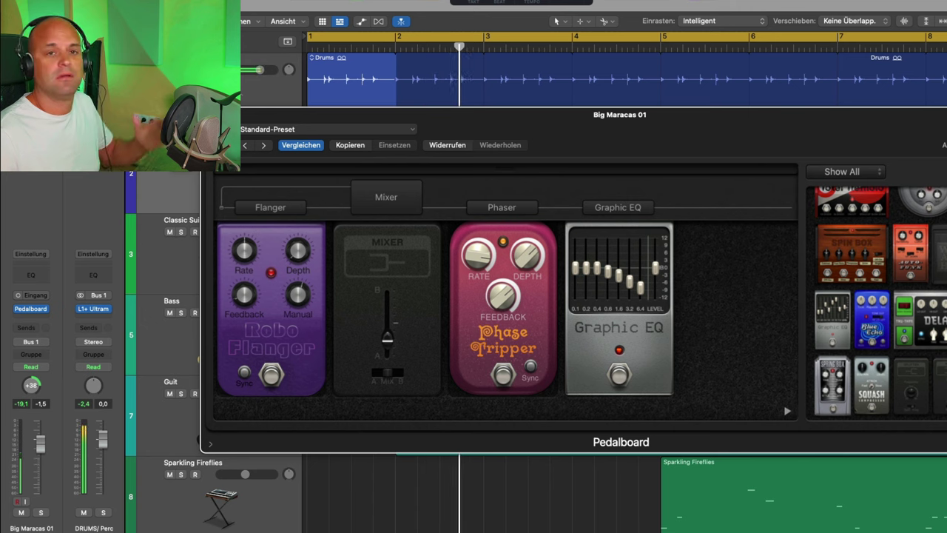
{"action": "left_click", "coordinate": [22, 512]}
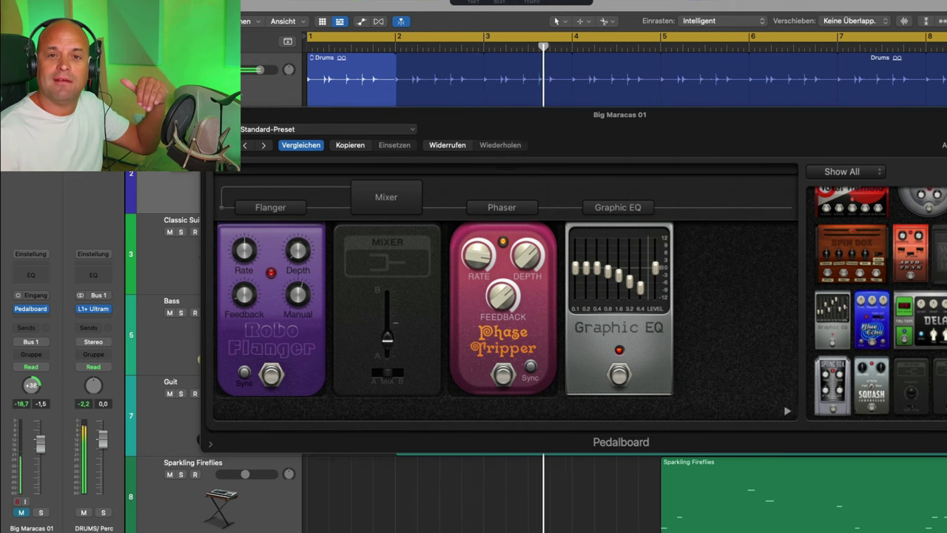
{"action": "left_click", "coordinate": [22, 512]}
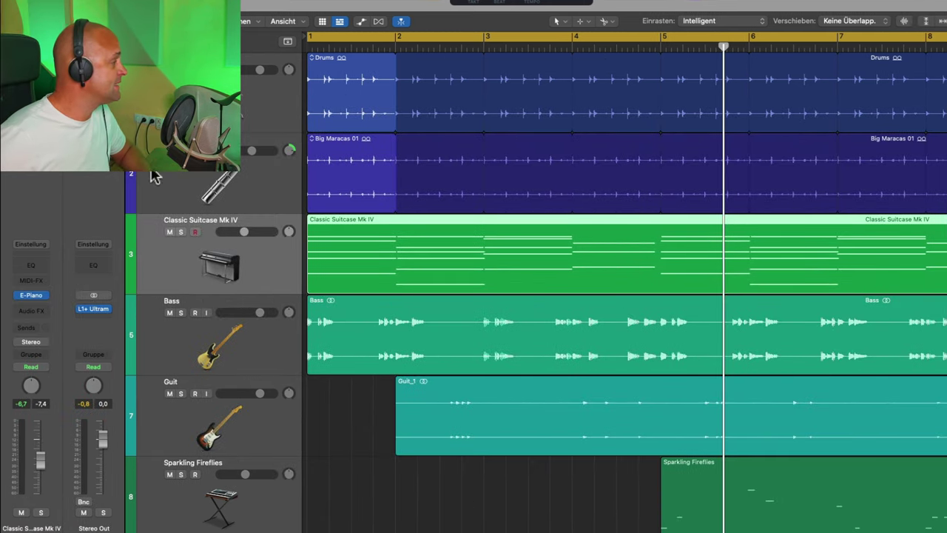
Step: Solo the Classic Suitcase Mk IV track, play it, and inspect its electric piano instrument settings
{"action": "left_click", "coordinate": [181, 231]}
{"action": "key", "text": "space"}
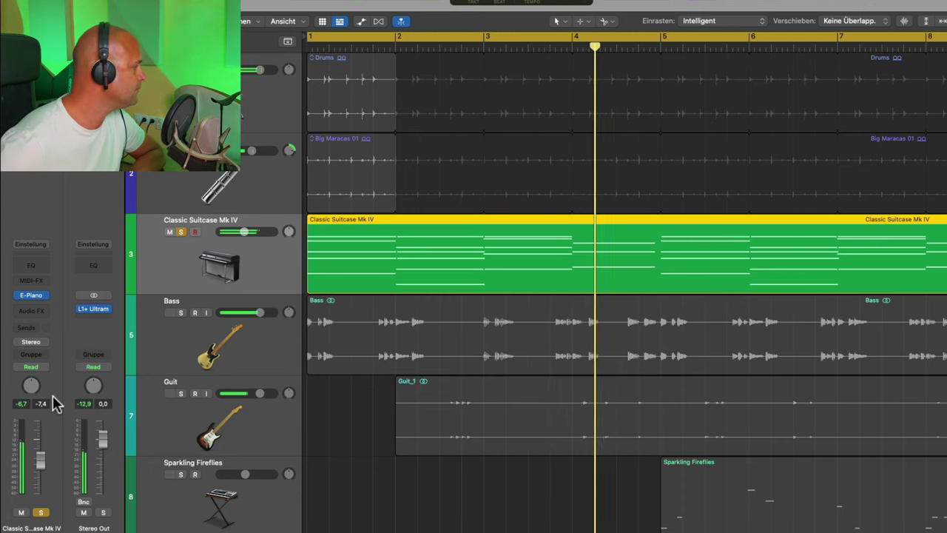
{"action": "left_click", "coordinate": [32, 298]}
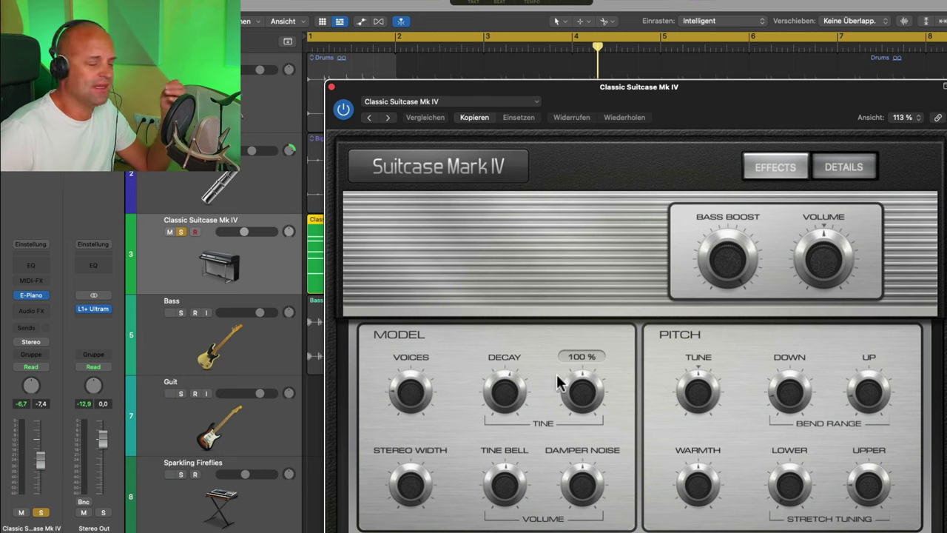
{"action": "left_click", "coordinate": [332, 88]}
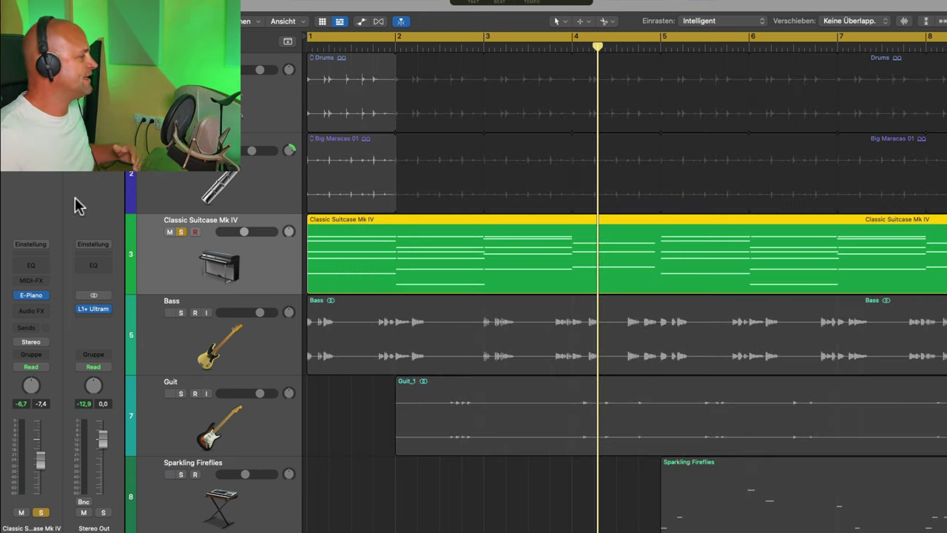
{"action": "left_click", "coordinate": [46, 311]}
{"action": "mouse_move", "coordinate": [72, 450]}
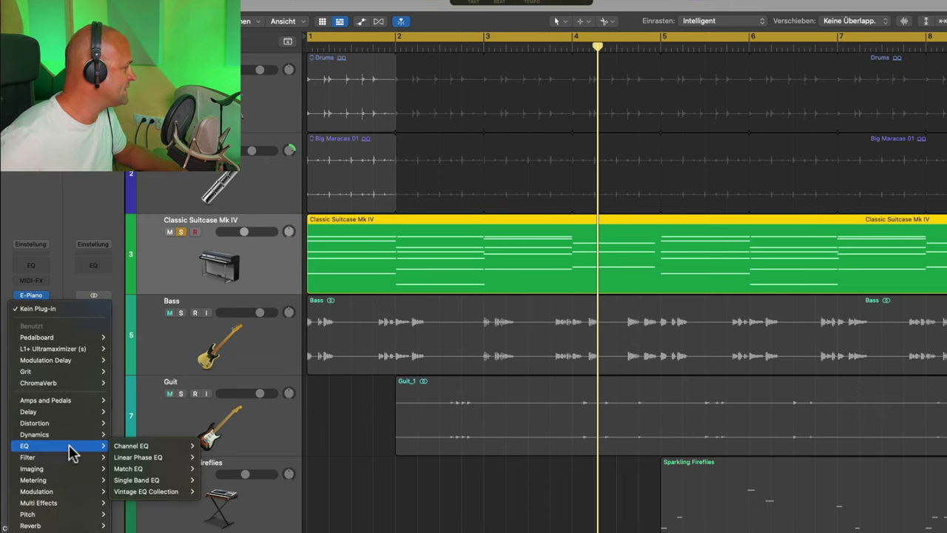
{"action": "left_click", "coordinate": [46, 312]}
Step: Insert a stereo Modulation Delay on the Classic Suitcase Mk IV track and move its window higher
{"action": "left_click", "coordinate": [46, 312]}
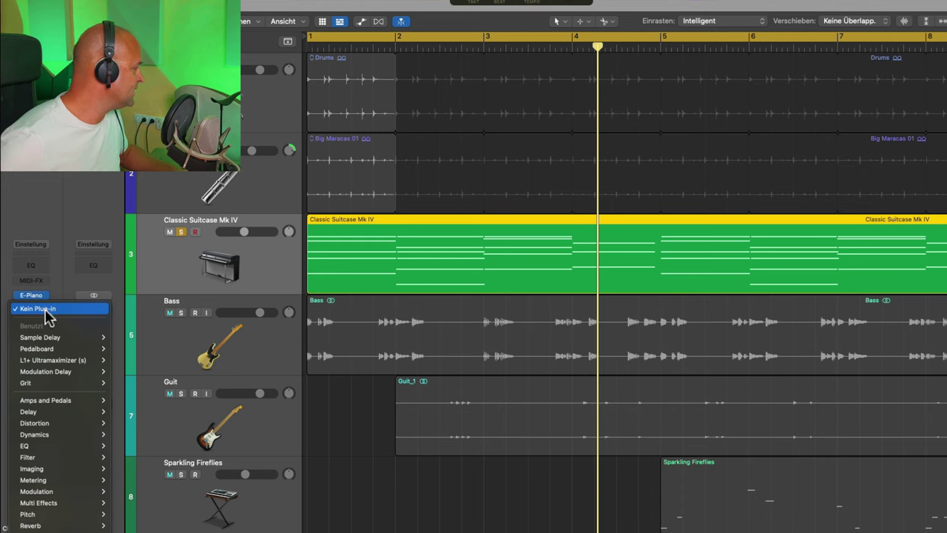
{"action": "mouse_move", "coordinate": [92, 478]}
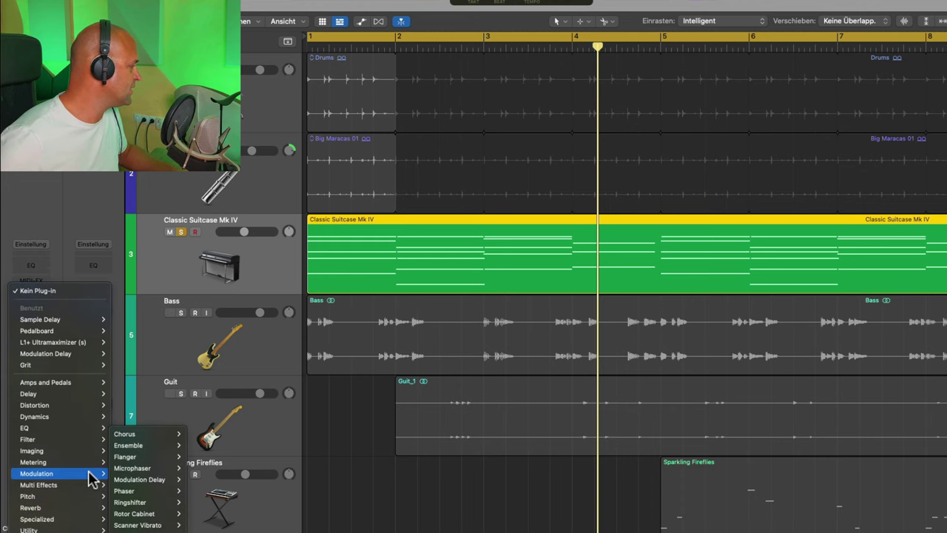
{"action": "mouse_move", "coordinate": [148, 479]}
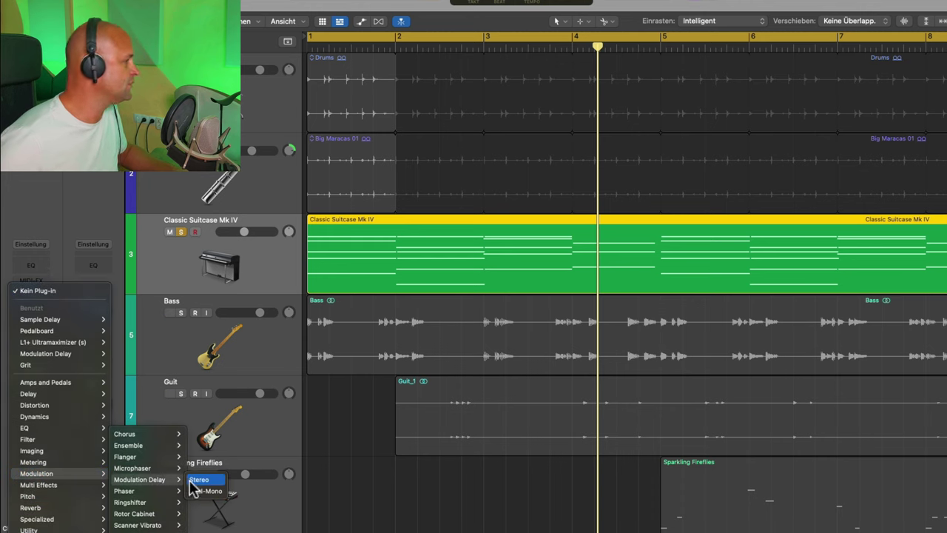
{"action": "left_click", "coordinate": [198, 479]}
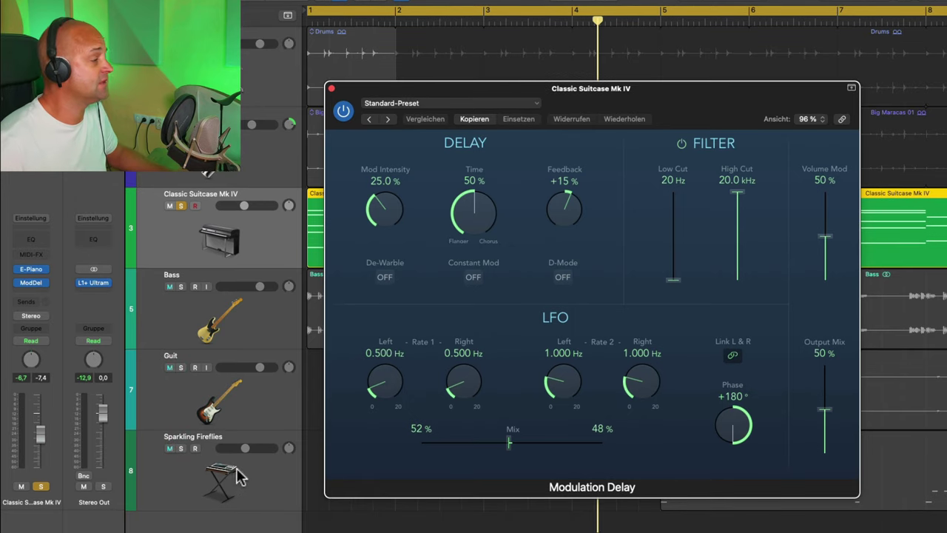
{"action": "left_click_drag", "start_coordinate": [764, 101], "coordinate": [779, 61]}
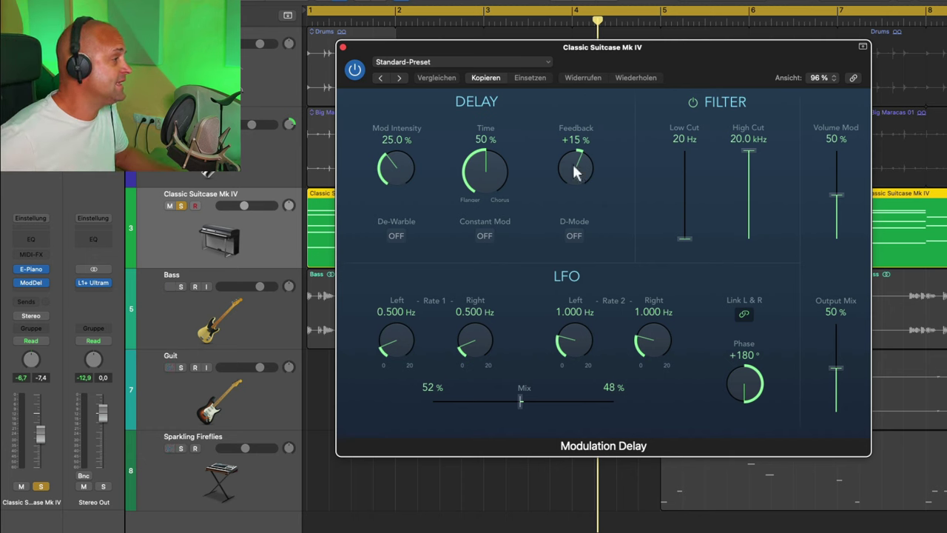
Step: Set Feedback to -1%, Volume Mod to 0%, Output Mix to 100% and LFO Mix to 100/0, then compare the Modulation Delay bypassed and active
{"action": "left_click_drag", "start_coordinate": [575, 171], "coordinate": [576, 178]}
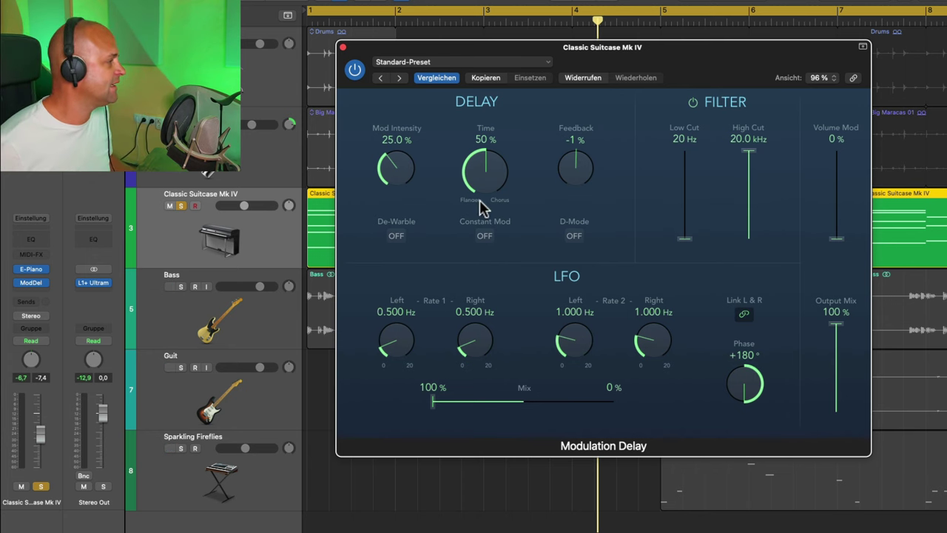
{"action": "left_click", "coordinate": [356, 71]}
{"action": "key", "text": "space"}
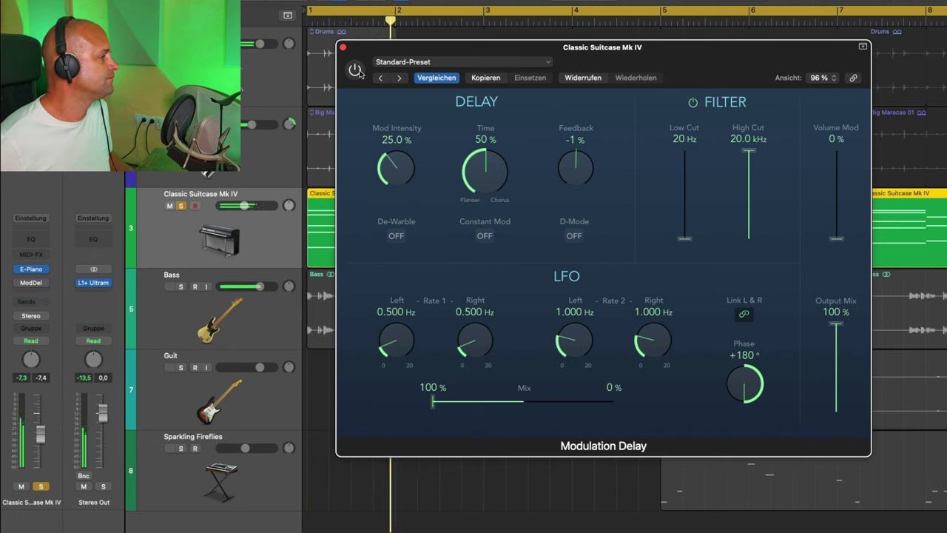
{"action": "left_click", "coordinate": [355, 70]}
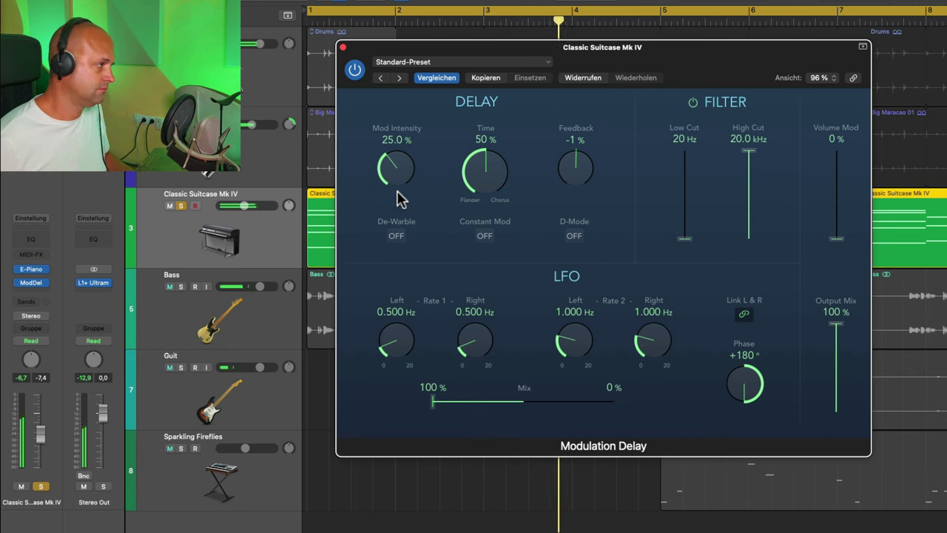
Step: Enable De-Warble, set the linked Rate 1 to 4.1 Hz, and adjust Mod Intensity to about 44% during playback
{"action": "left_click_drag", "start_coordinate": [394, 182], "coordinate": [416, 185]}
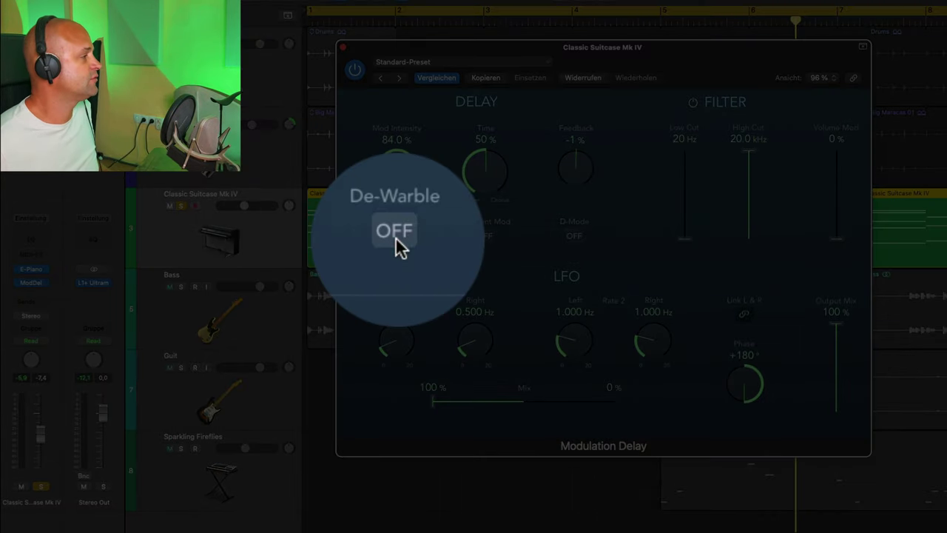
{"action": "key", "text": "space"}
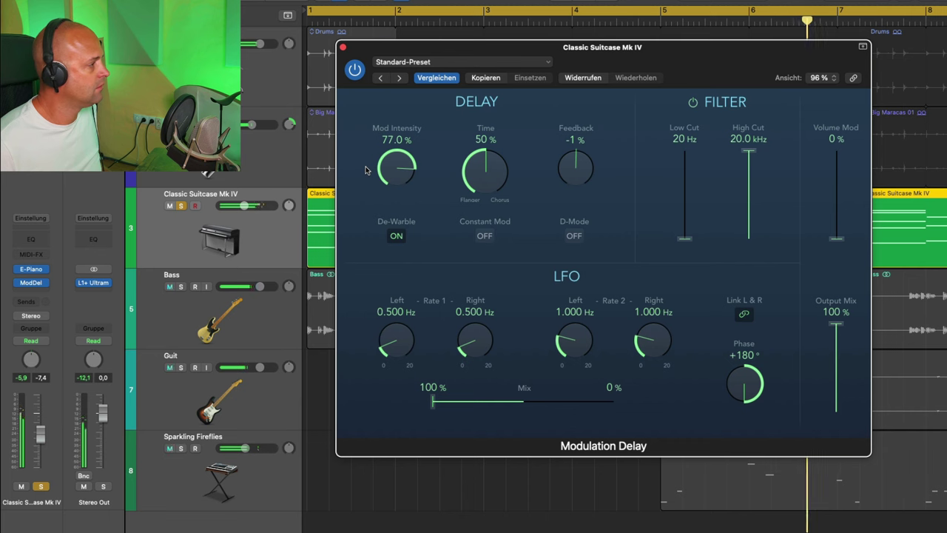
{"action": "left_click_drag", "start_coordinate": [394, 359], "coordinate": [387, 335]}
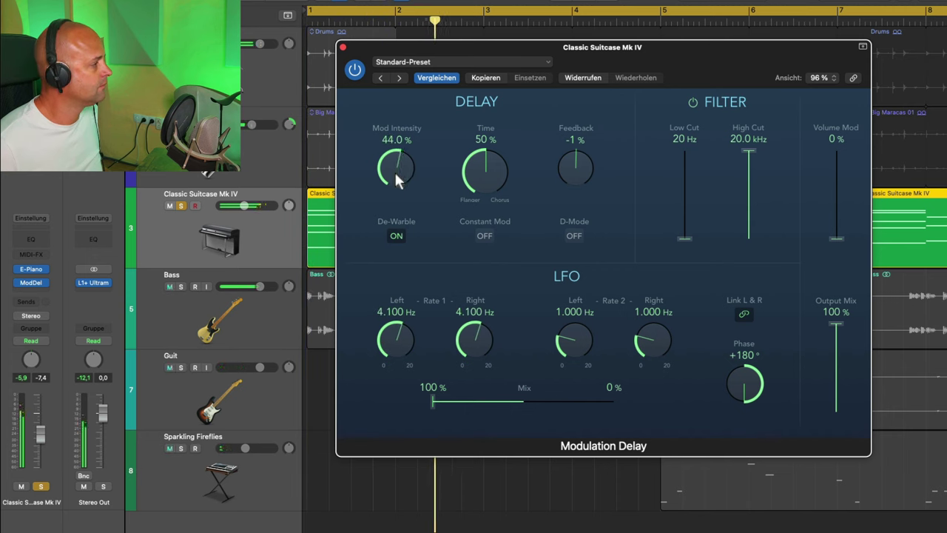
{"action": "left_click_drag", "start_coordinate": [395, 175], "coordinate": [395, 172]}
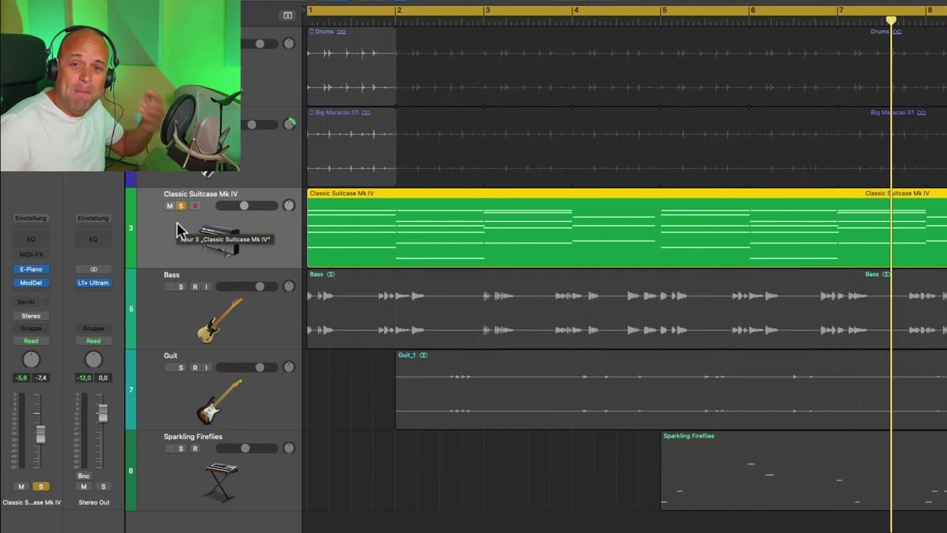
Step: Insert a Bitcrusher on the Classic Suitcase Mk IV track and compare it bypassed and active during playback
{"action": "left_click", "coordinate": [35, 286]}
{"action": "mouse_move", "coordinate": [61, 415]}
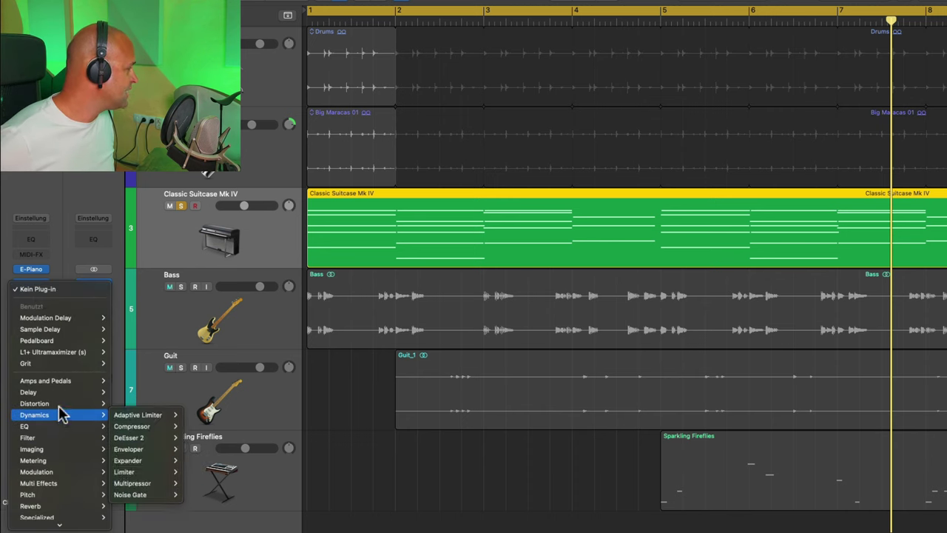
{"action": "left_click", "coordinate": [170, 412]}
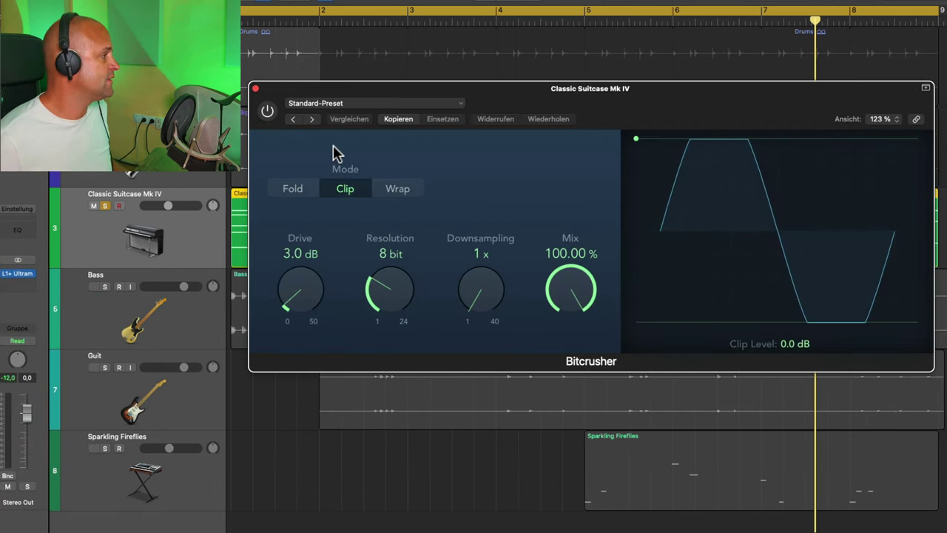
{"action": "left_click", "coordinate": [268, 111]}
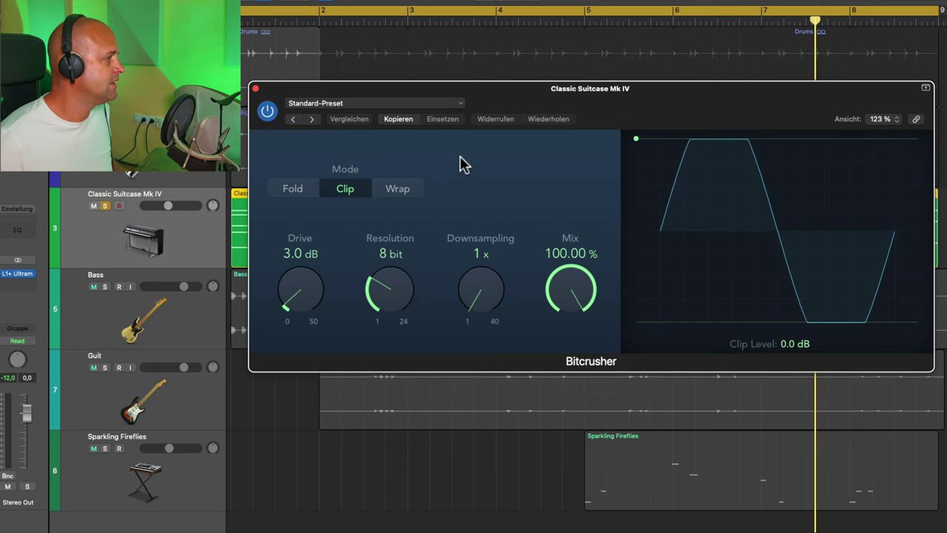
{"action": "key", "text": "space"}
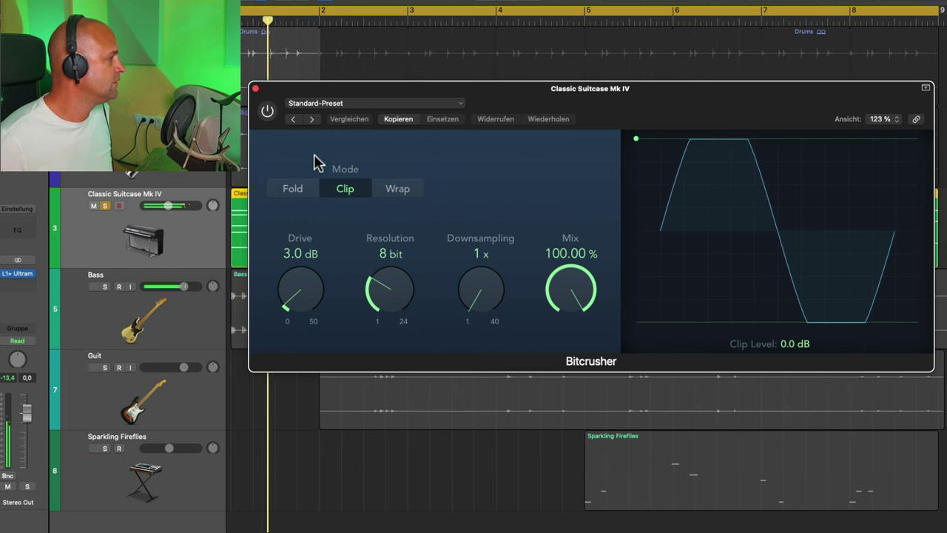
{"action": "left_click", "coordinate": [268, 111]}
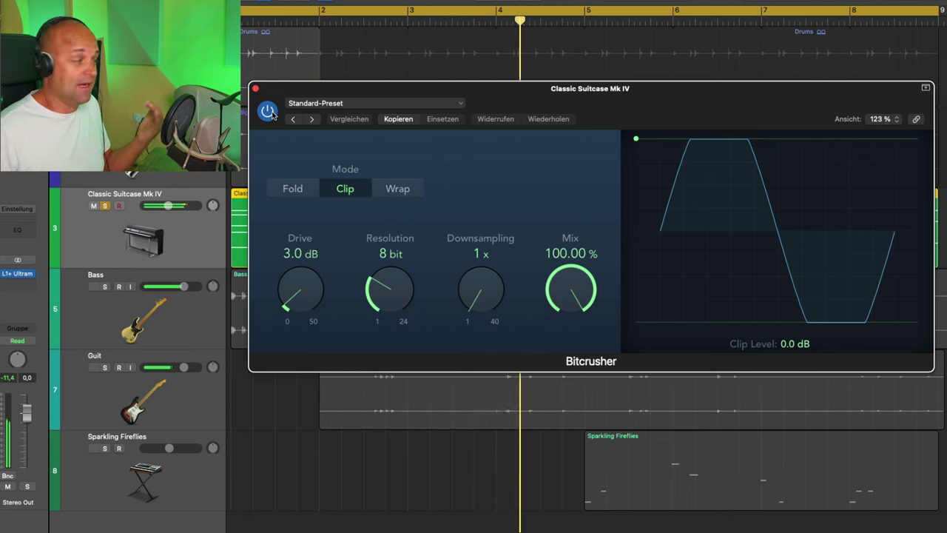
Step: Audition the Bitcrusher presets 4 Bit Classic, 8-Bit Classic and AM Radio, and settle on 8-Bit Classic
{"action": "left_click", "coordinate": [433, 103]}
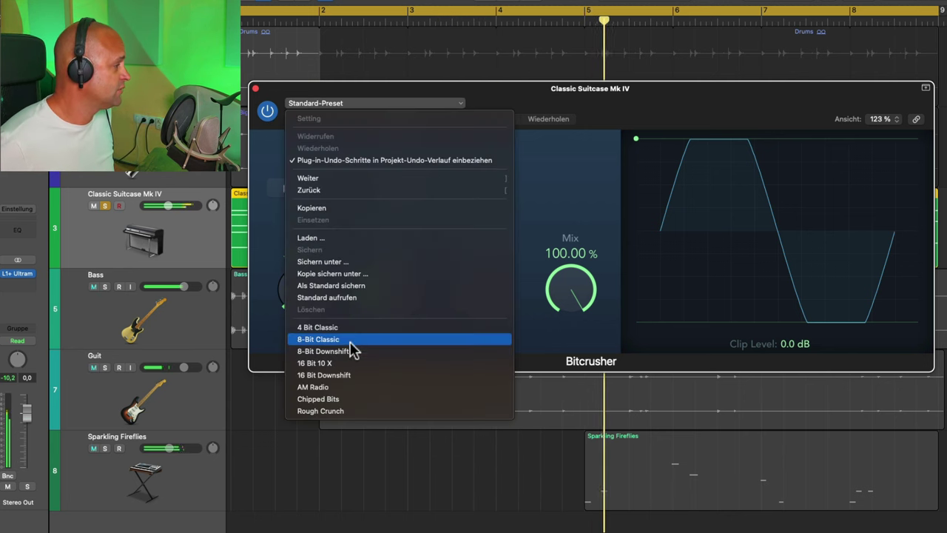
{"action": "left_click", "coordinate": [333, 330]}
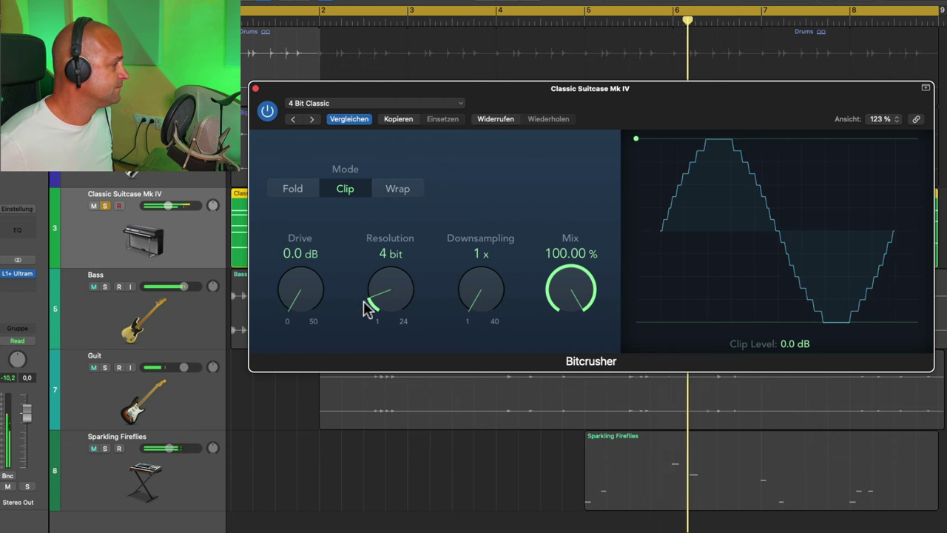
{"action": "left_click", "coordinate": [311, 120]}
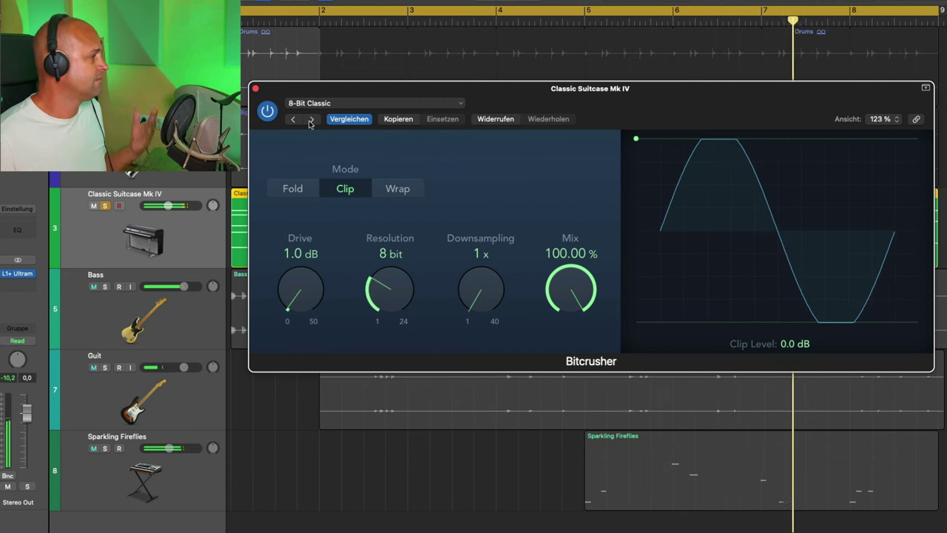
{"action": "left_click", "coordinate": [435, 105]}
{"action": "left_click", "coordinate": [368, 387]}
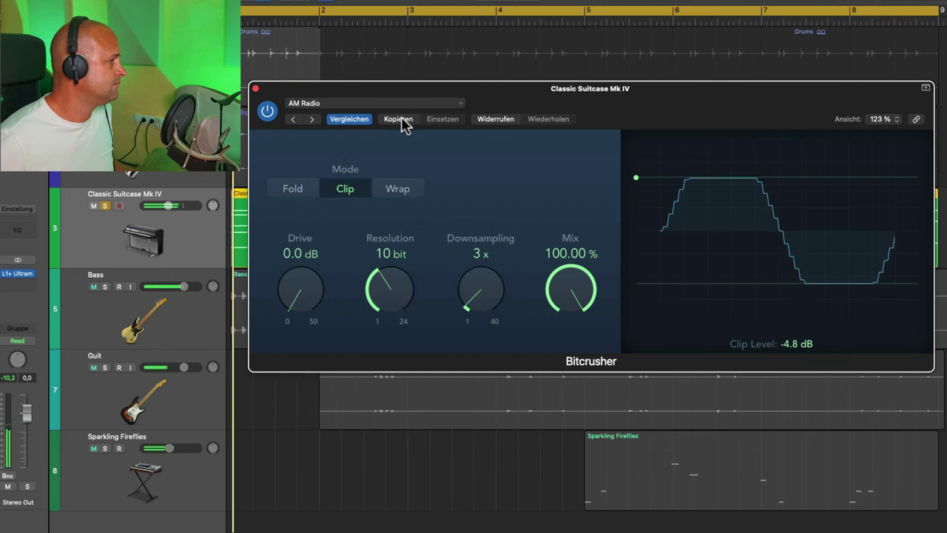
{"action": "left_click", "coordinate": [398, 104]}
{"action": "left_click", "coordinate": [398, 104]}
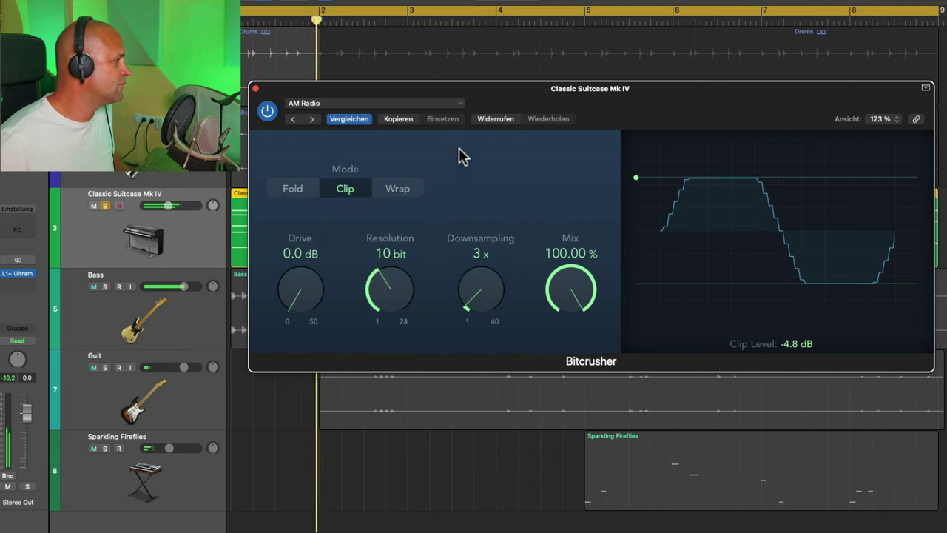
{"action": "left_click", "coordinate": [373, 106]}
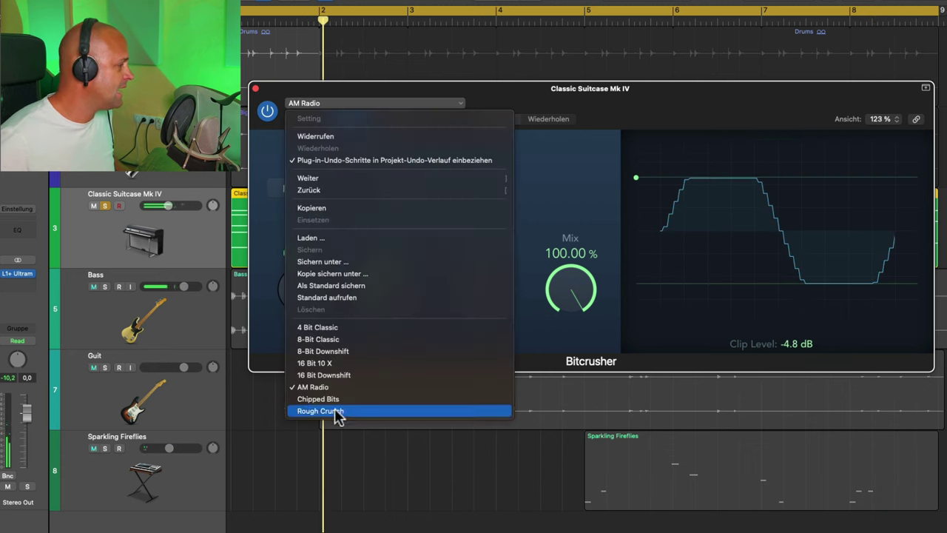
{"action": "left_click", "coordinate": [338, 337]}
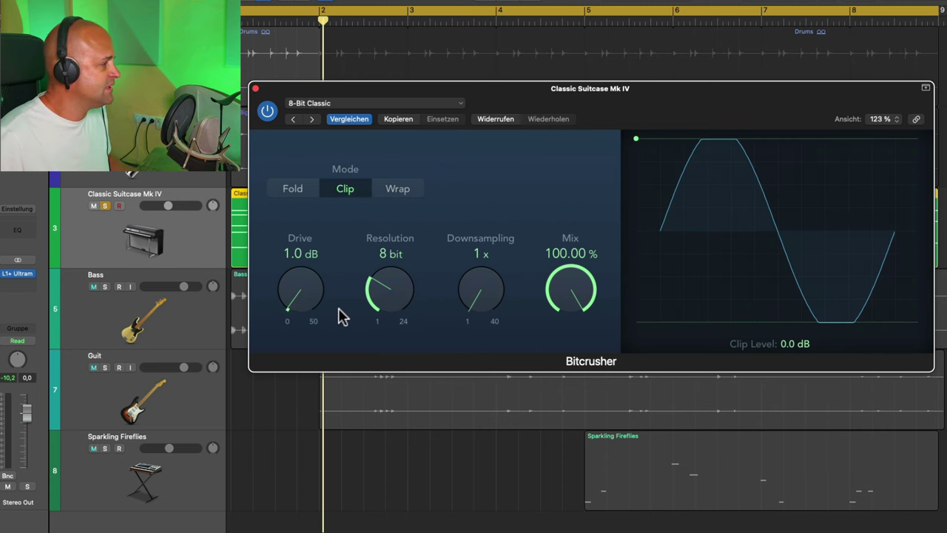
Step: During playback, try the Bitcrusher's Resolution and Downsampling, return Downsampling to 1 x, set Drive to 0.0 dB, and lower Mix
{"action": "key", "text": "space"}
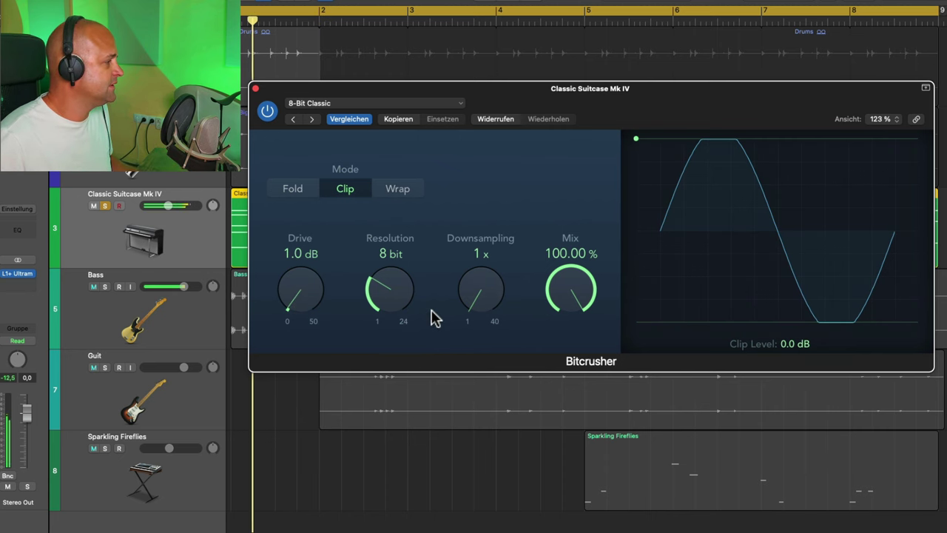
{"action": "left_click_drag", "start_coordinate": [393, 306], "coordinate": [383, 281]}
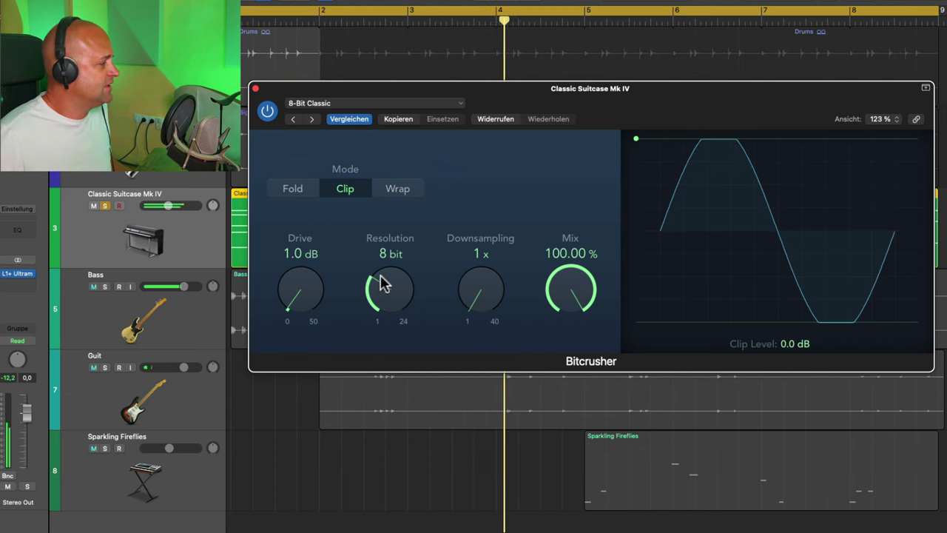
{"action": "left_click_drag", "start_coordinate": [486, 298], "coordinate": [465, 252]}
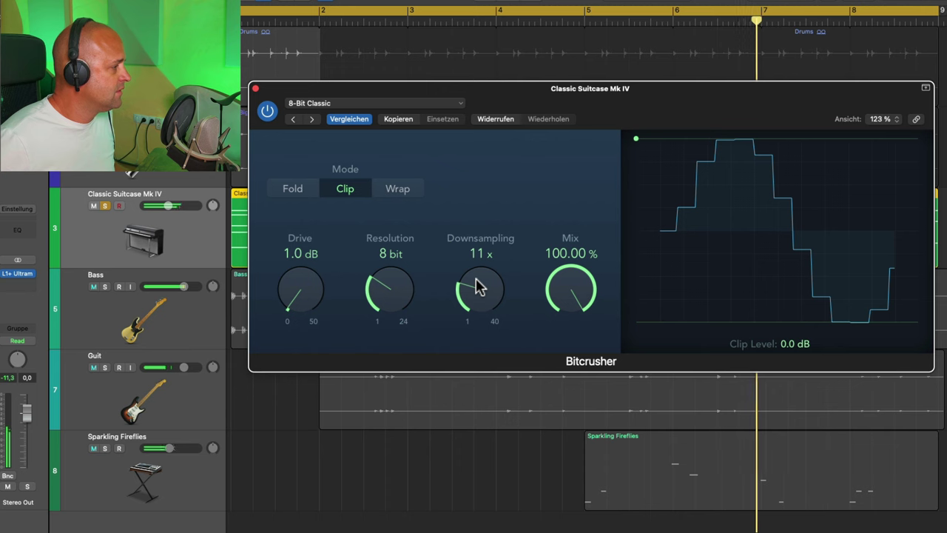
{"action": "left_click_drag", "start_coordinate": [478, 286], "coordinate": [476, 325]}
{"action": "mouse_move", "coordinate": [298, 298]}
{"action": "left_mouse_down"}
{"action": "mouse_move", "coordinate": [286, 271]}
{"action": "mouse_move", "coordinate": [288, 308]}
{"action": "left_mouse_up"}
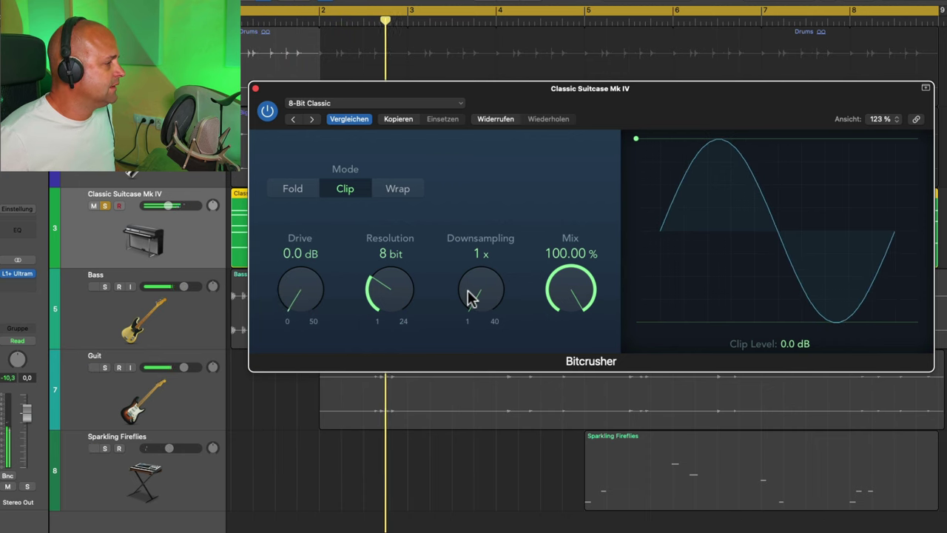
{"action": "left_click_drag", "start_coordinate": [562, 289], "coordinate": [554, 313]}
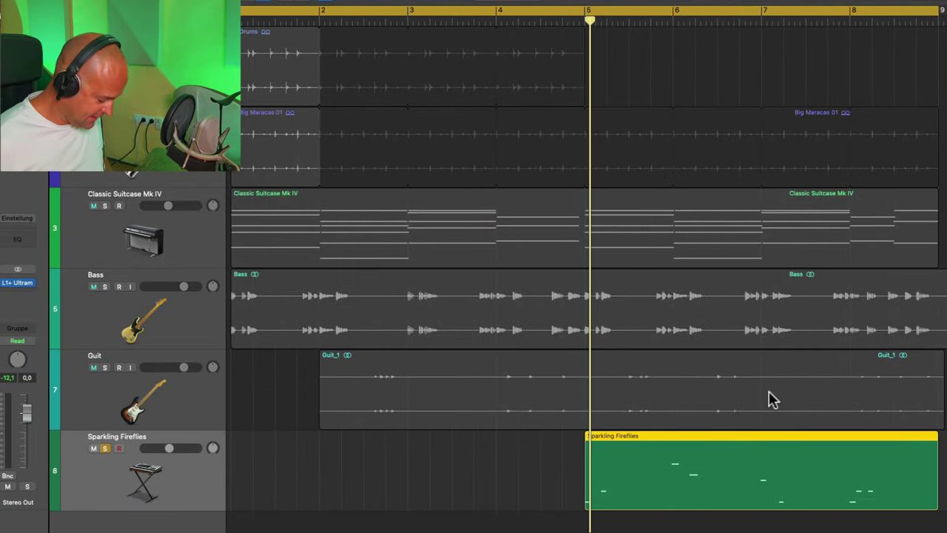
Step: Play the soloed Sparkling Fireflies part and insert a stereo Pedalboard on its track
{"action": "key", "text": "space"}
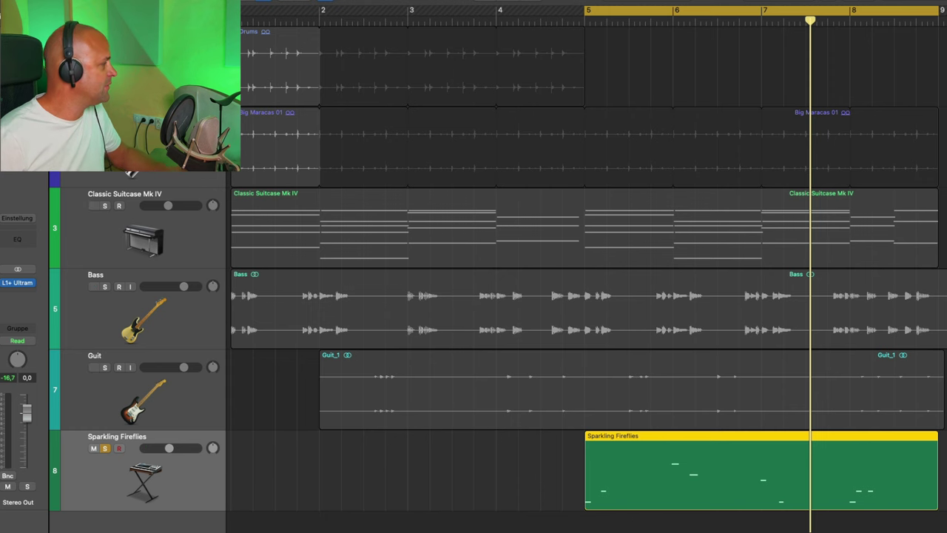
{"action": "left_click", "coordinate": [2, 283]}
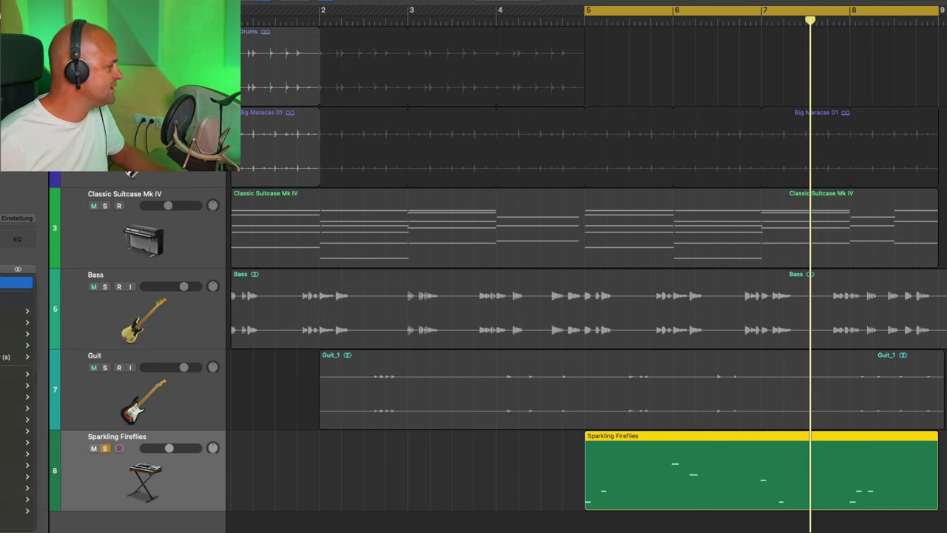
{"action": "mouse_move", "coordinate": [30, 382]}
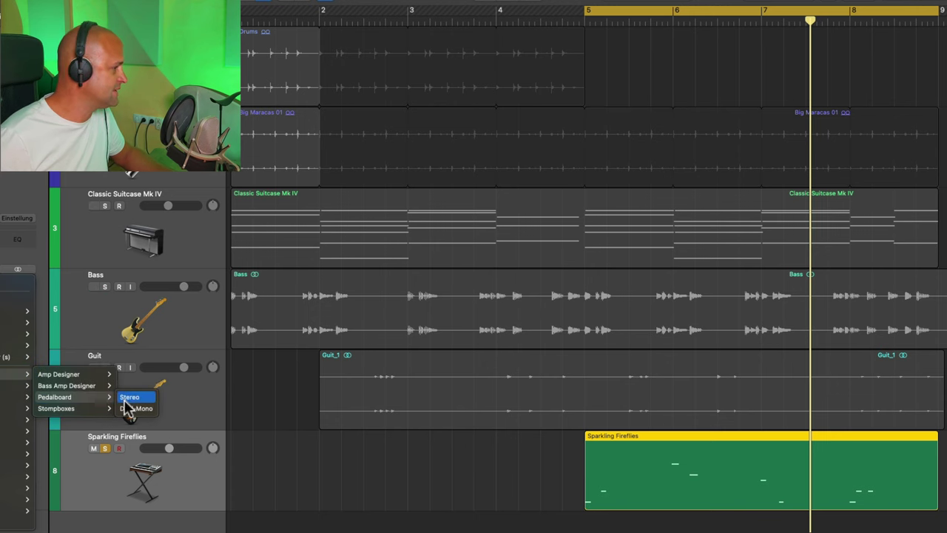
{"action": "left_click", "coordinate": [127, 398]}
Step: Add the Wah pedal to the Sparkling Fireflies Pedalboard and adjust its treadle position during playback
{"action": "scroll", "coordinate": [860, 331], "scroll_direction": "down", "scroll_amount": 10}
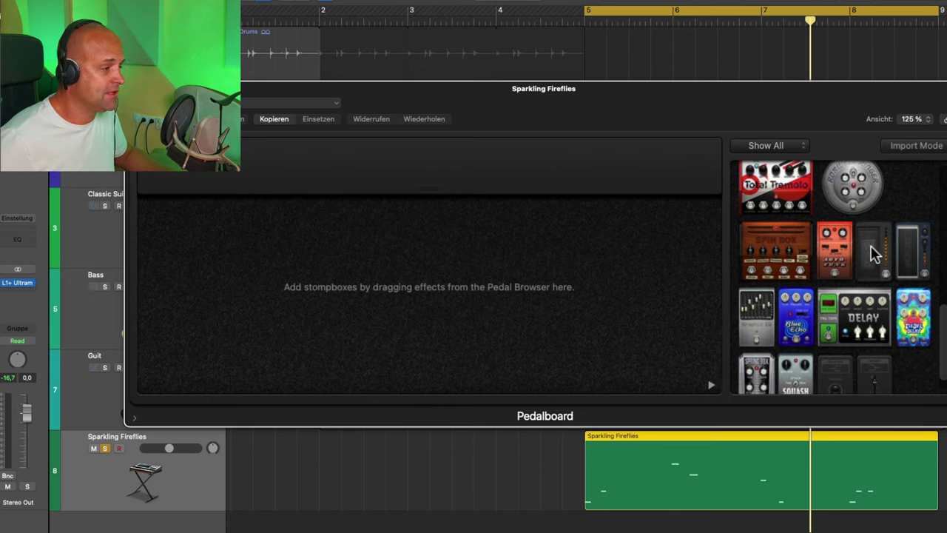
{"action": "left_click_drag", "start_coordinate": [833, 262], "coordinate": [369, 291]}
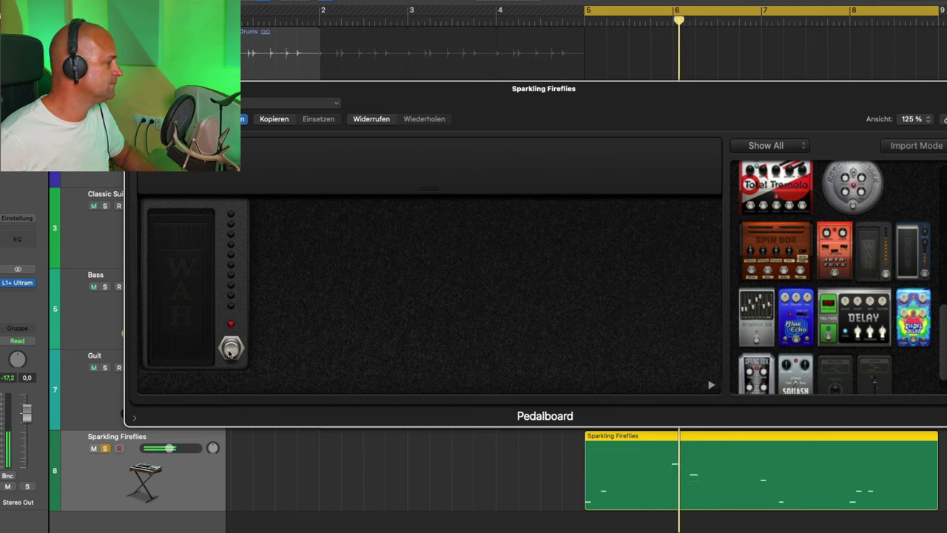
{"action": "mouse_move", "coordinate": [185, 349]}
{"action": "left_mouse_down"}
{"action": "mouse_move", "coordinate": [182, 321]}
{"action": "mouse_move", "coordinate": [186, 341]}
{"action": "left_mouse_up"}
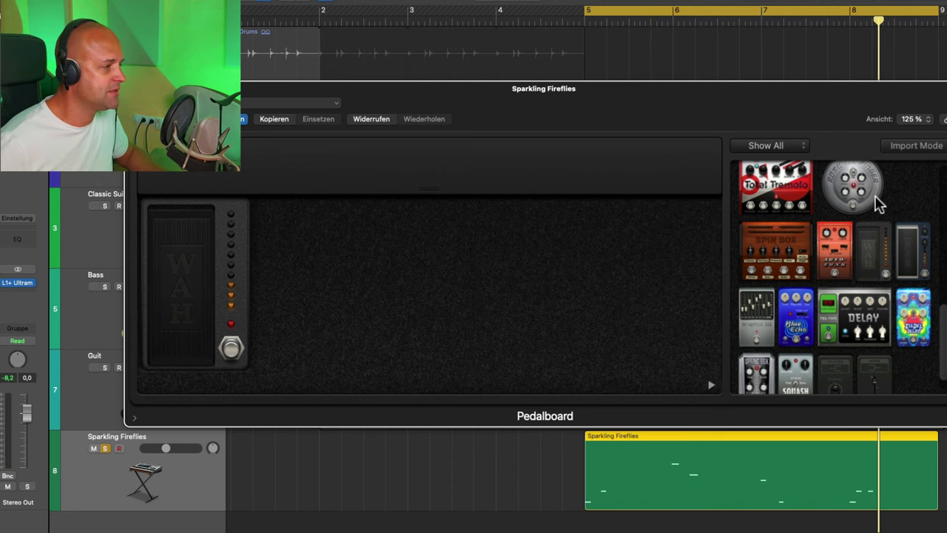
Step: Add the Roswell Ringer stompbox after the Wah pedal and compare it bypassed and active during playback
{"action": "scroll", "coordinate": [877, 204], "scroll_direction": "up", "scroll_amount": 2}
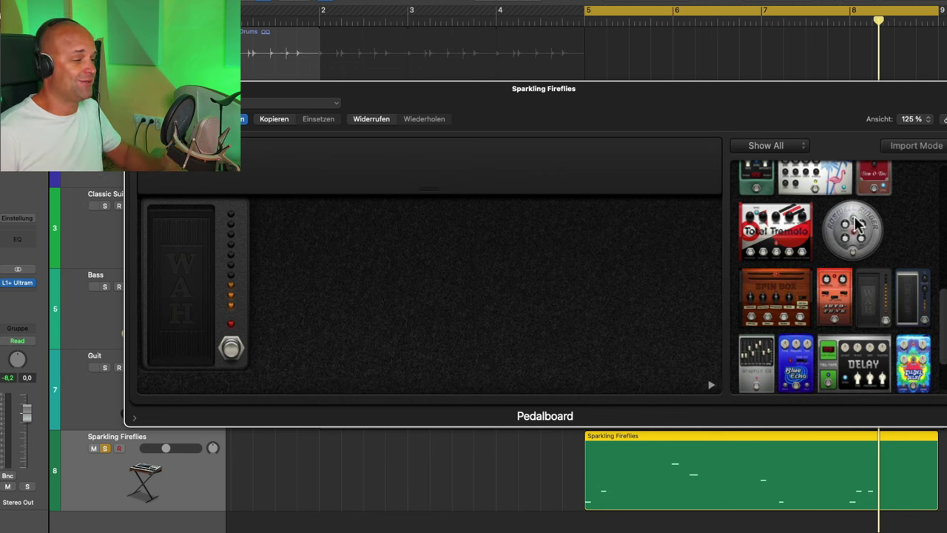
{"action": "left_click_drag", "start_coordinate": [855, 226], "coordinate": [393, 285]}
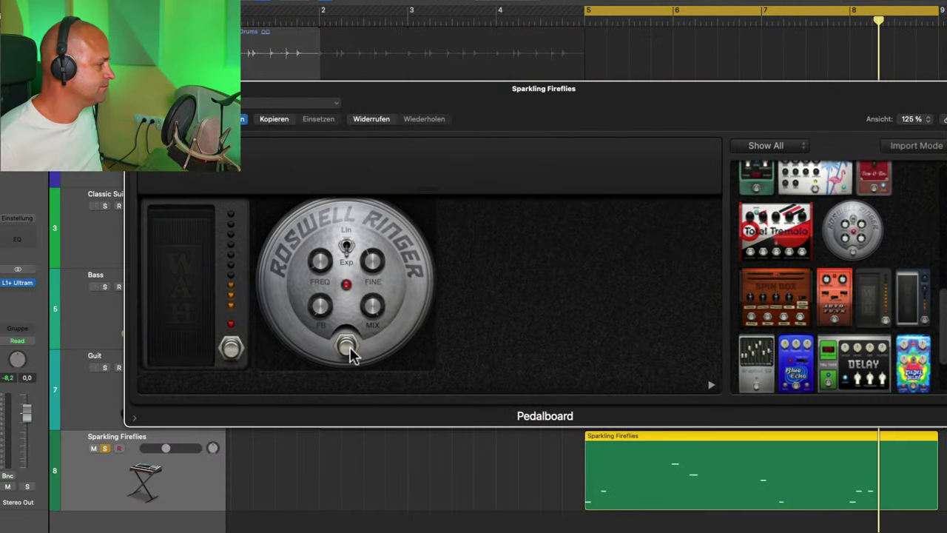
{"action": "left_click", "coordinate": [350, 351]}
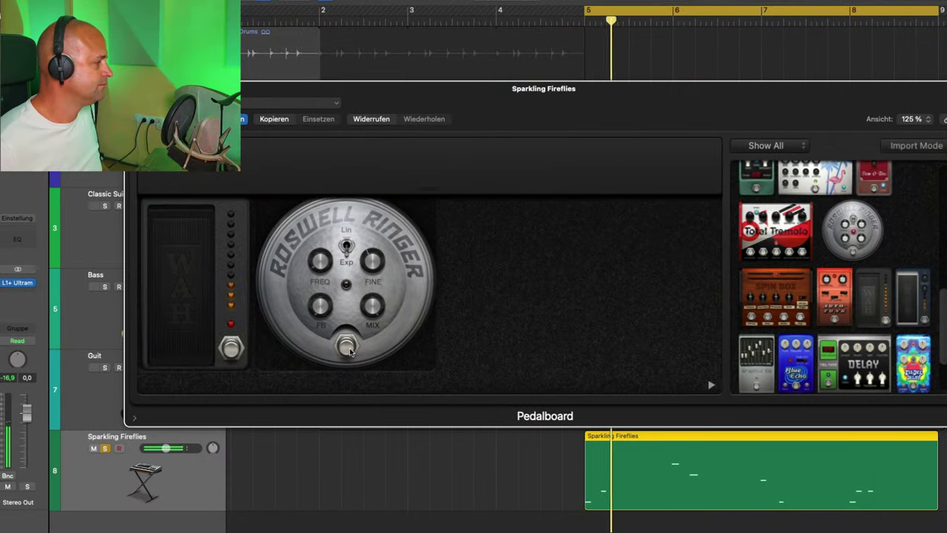
{"action": "left_click", "coordinate": [349, 351]}
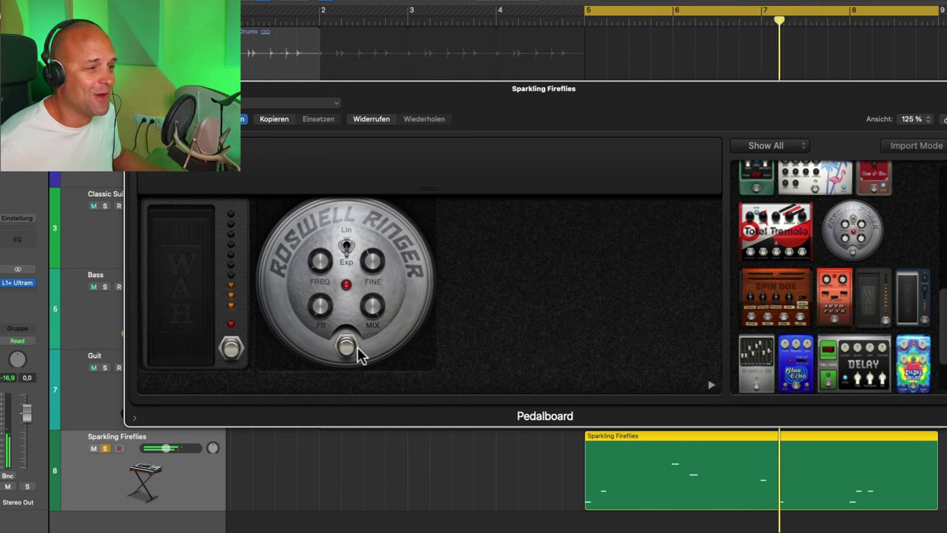
Step: Adjust the Roswell Ringer's Freq, set its Mix to about 38%, and switch the pedal to bypass for comparison
{"action": "mouse_move", "coordinate": [305, 263]}
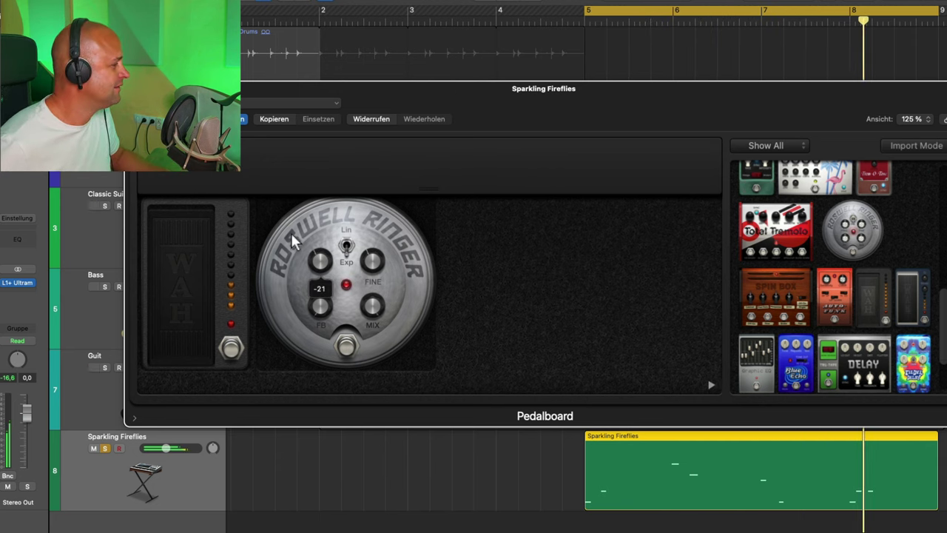
{"action": "mouse_move", "coordinate": [372, 312]}
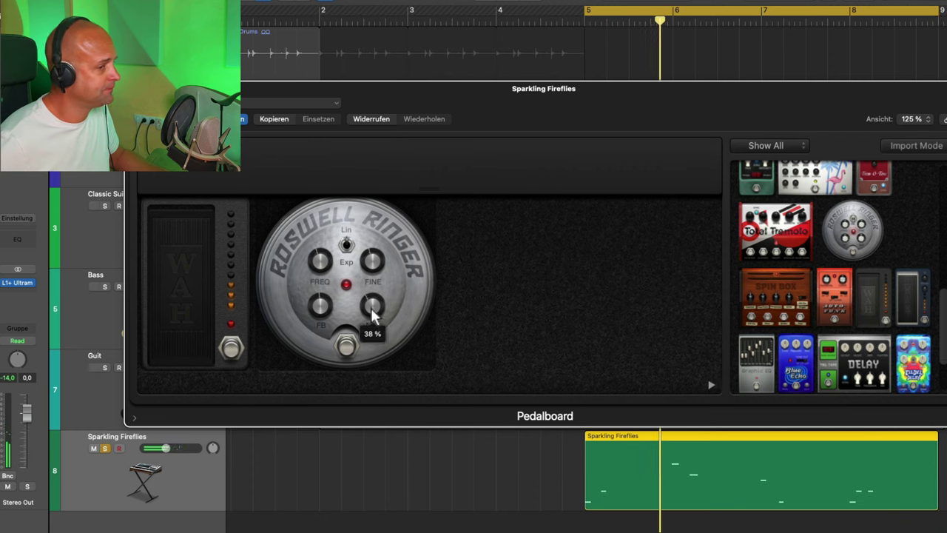
{"action": "left_click", "coordinate": [351, 351]}
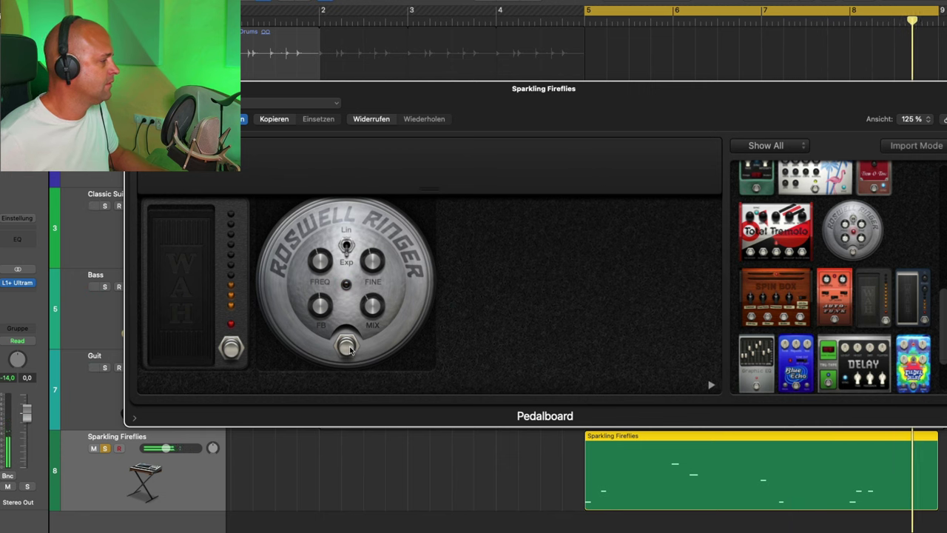